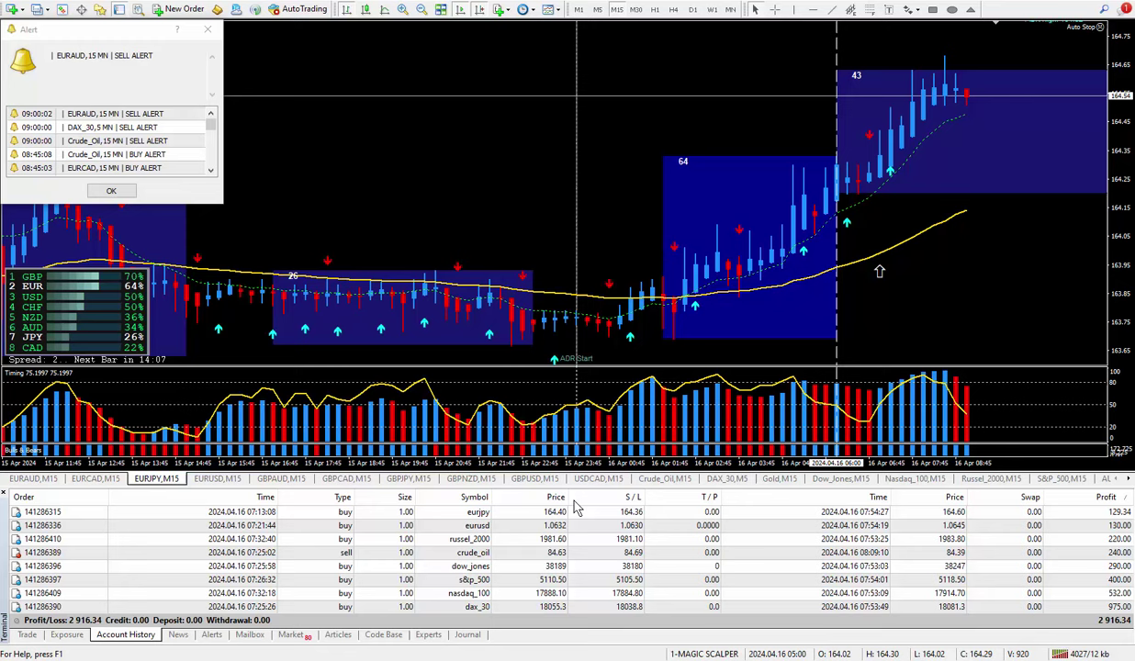
Select the eurjpy closed trade and measure its gain from entry to exit marker
{"action": "left_click", "coordinate": [508, 512]}
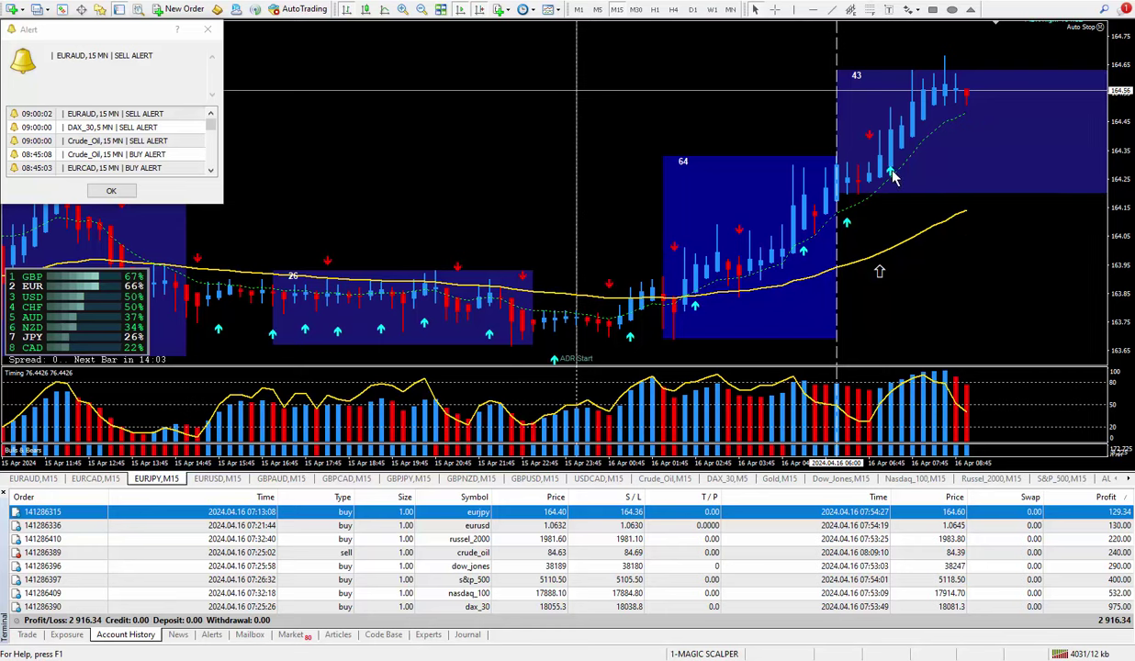
{"action": "scroll", "coordinate": [763, 239], "scroll_direction": "up", "scroll_amount": 1}
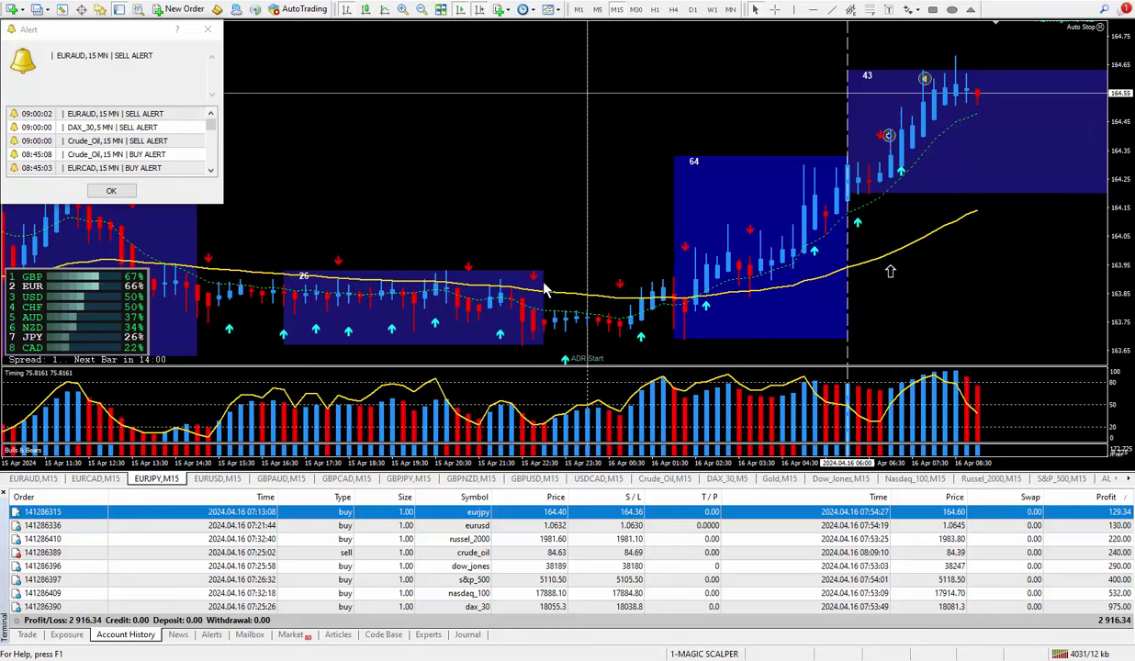
{"action": "scroll", "coordinate": [546, 291], "scroll_direction": "down", "scroll_amount": 1}
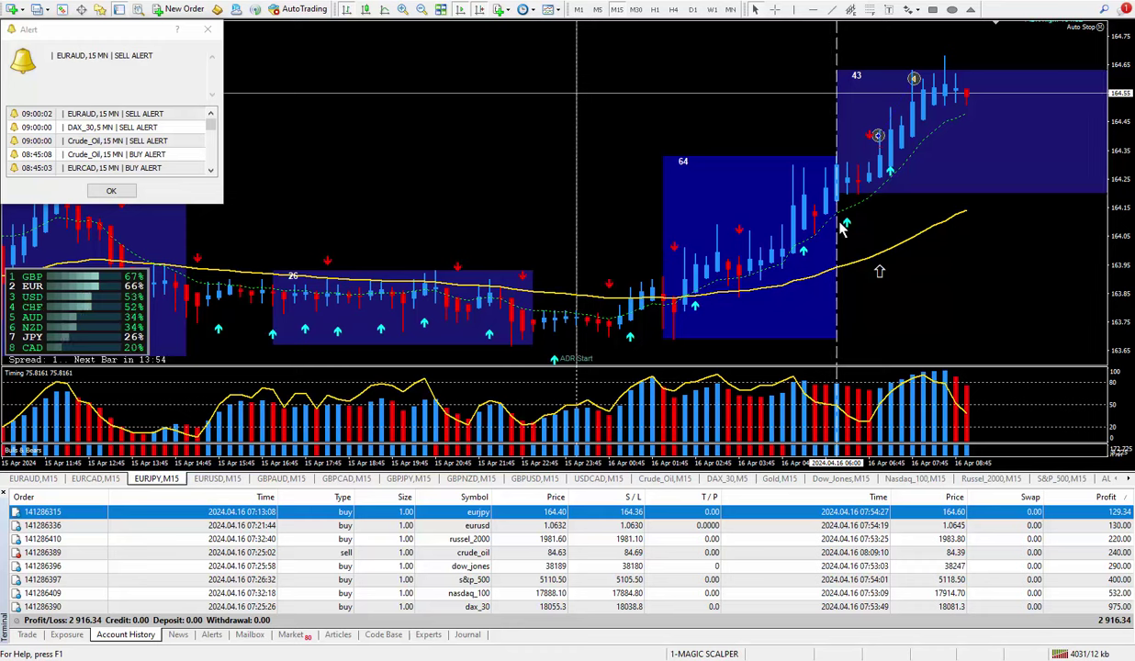
{"action": "middle_click", "coordinate": [883, 138]}
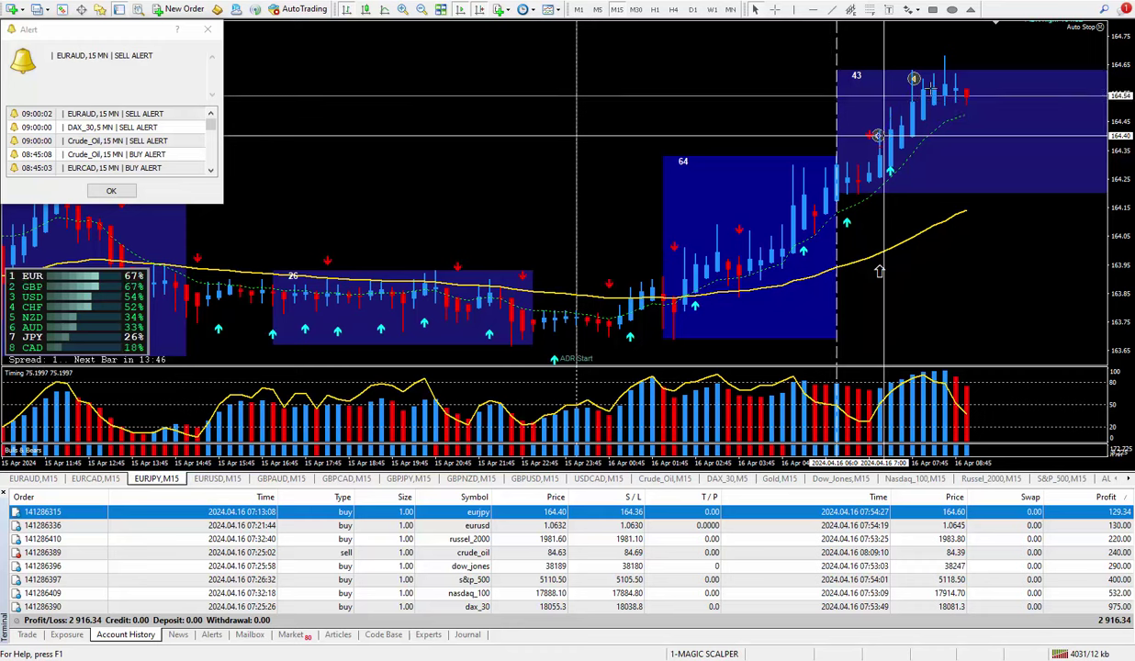
{"action": "left_click_drag", "start_coordinate": [914, 78], "coordinate": [888, 78]}
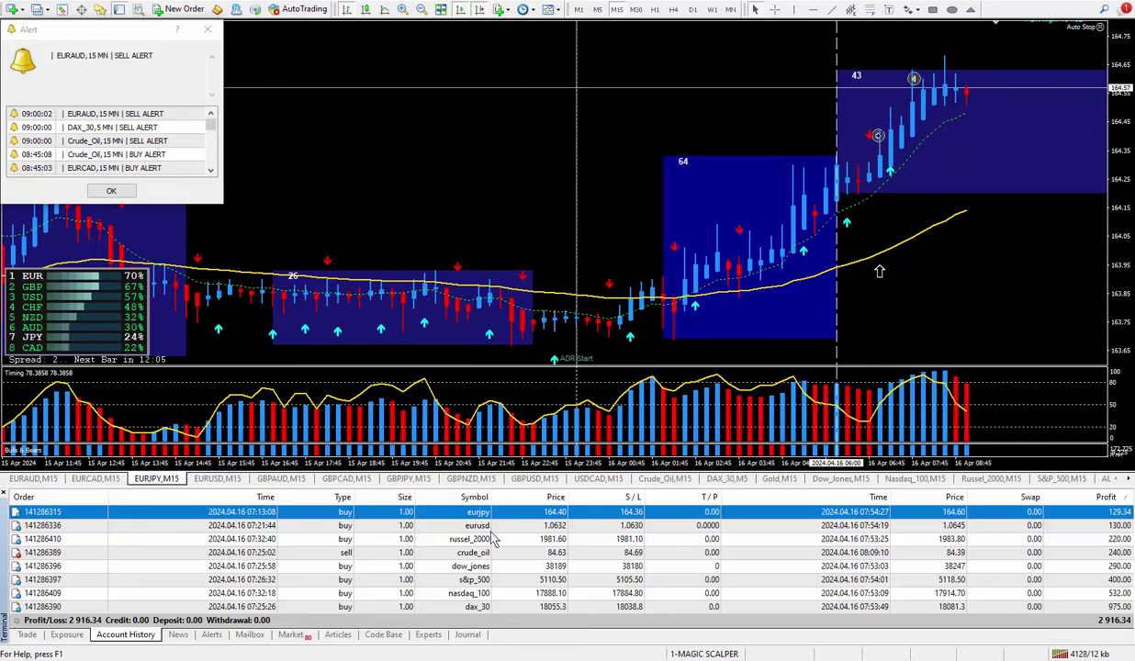
{"action": "left_click", "coordinate": [504, 529]}
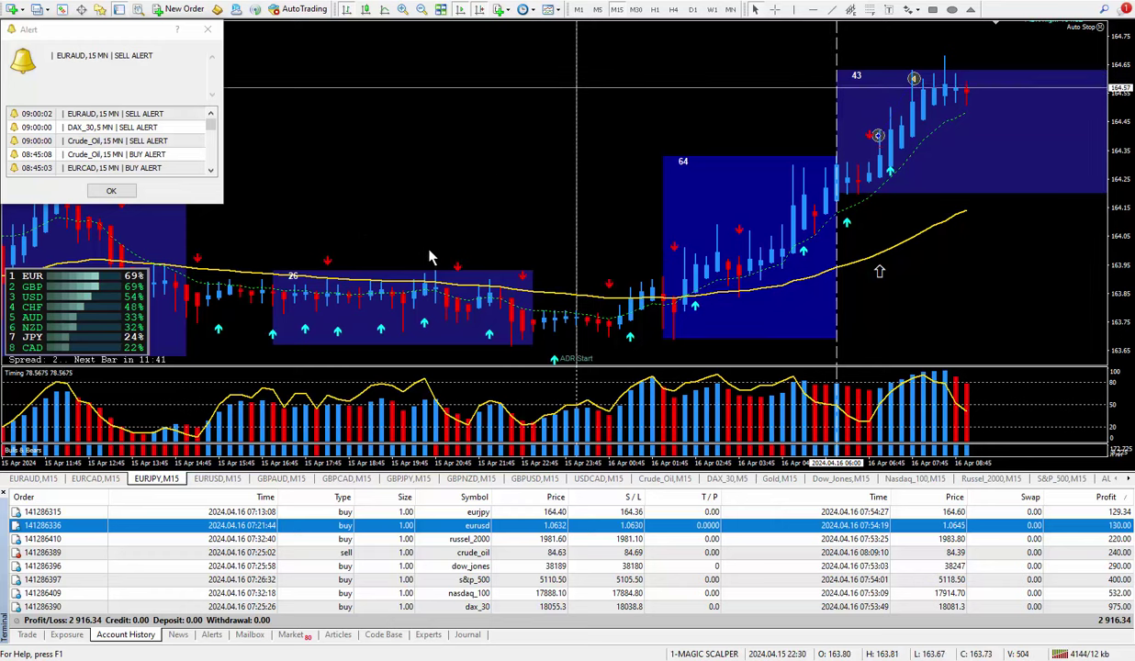
Show the EURUSD M15 chart and measure the trade's tick gain from entry to exit marker
{"action": "left_click", "coordinate": [216, 479]}
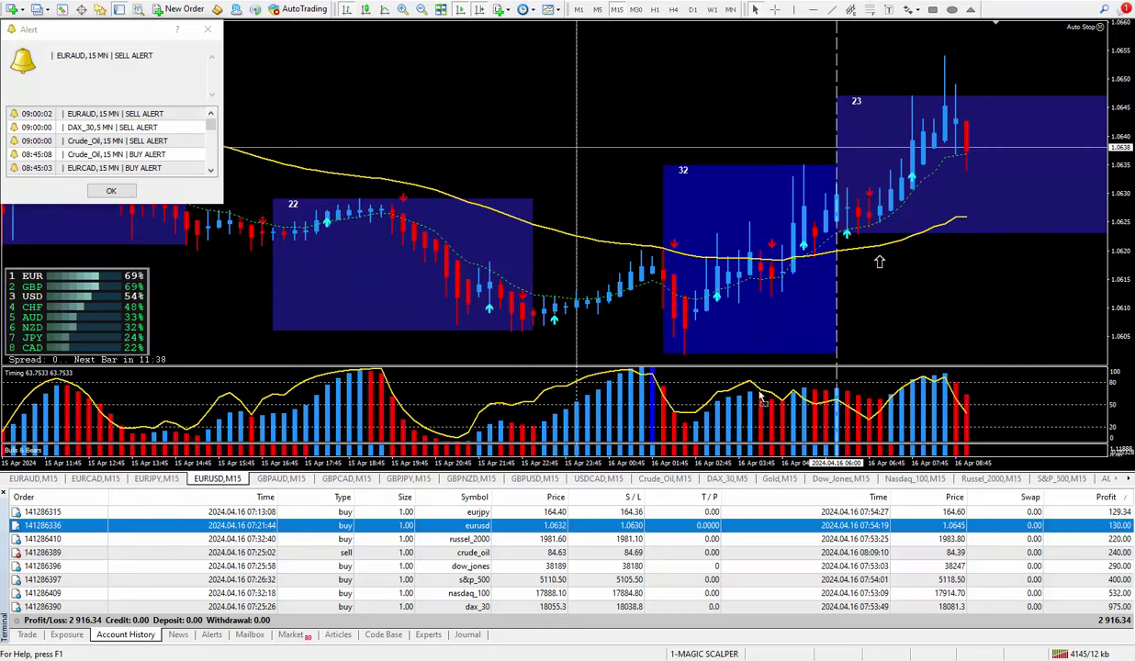
{"action": "scroll", "coordinate": [951, 296], "scroll_direction": "down", "scroll_amount": 5}
{"action": "scroll", "coordinate": [950, 297], "scroll_direction": "up", "scroll_amount": 5}
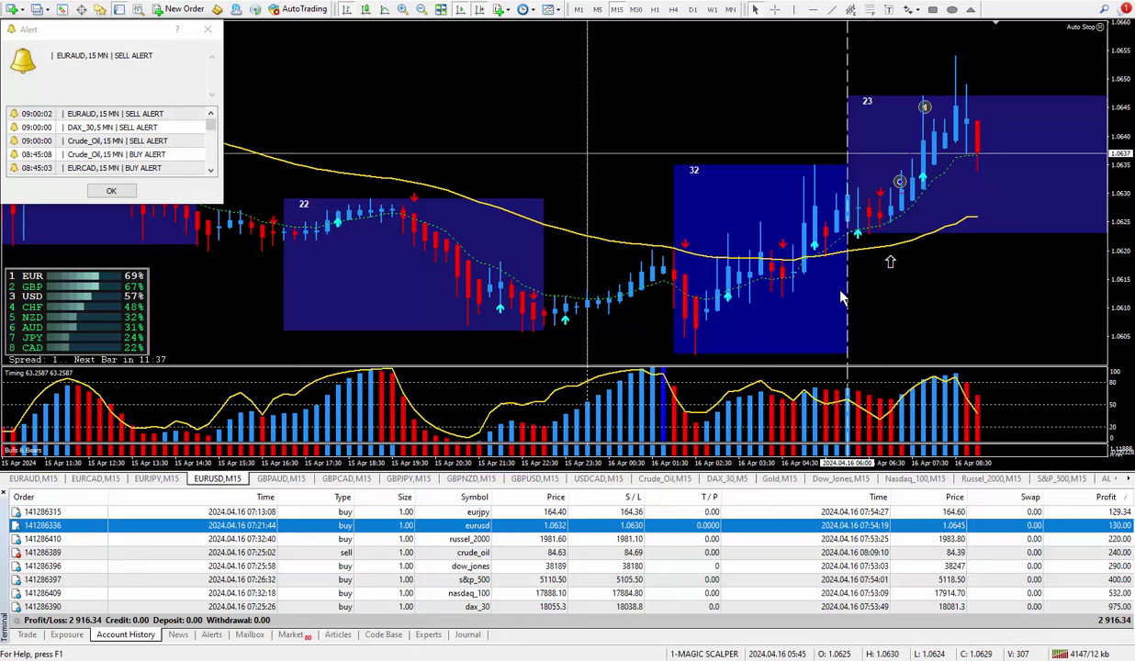
{"action": "scroll", "coordinate": [914, 223], "scroll_direction": "down", "scroll_amount": 1}
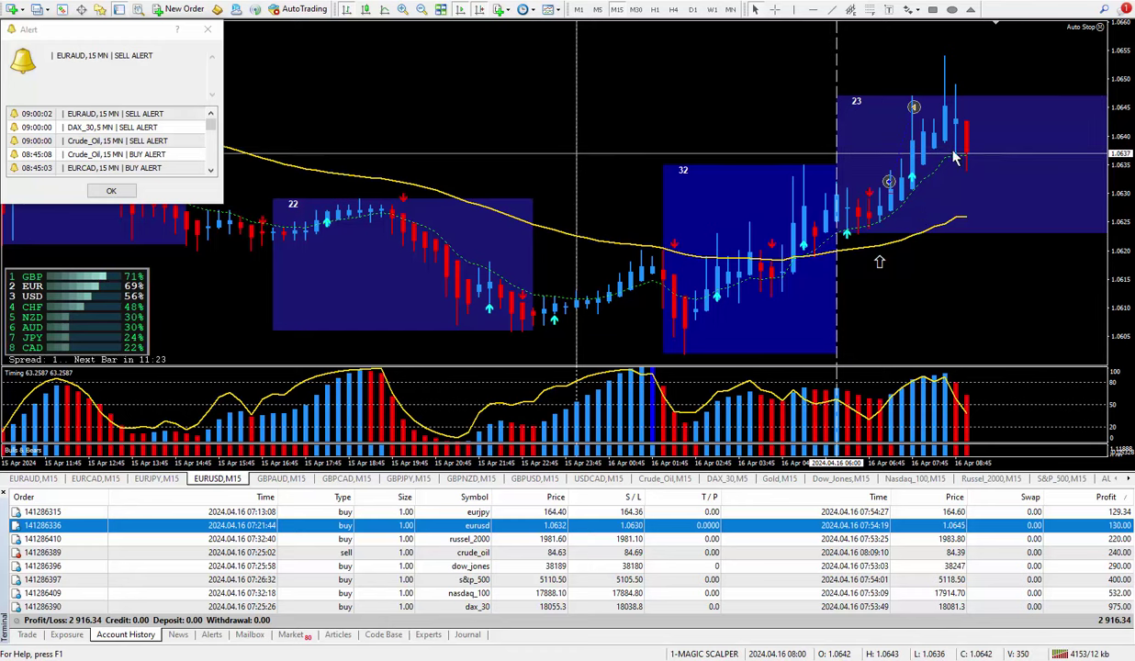
{"action": "middle_click", "coordinate": [896, 183]}
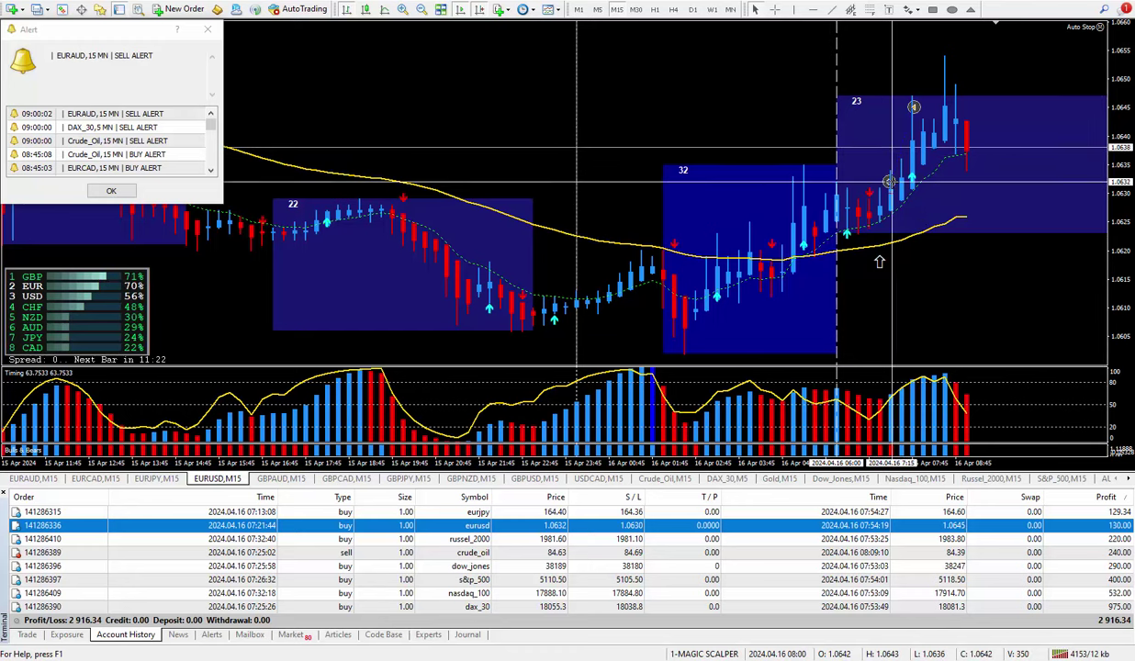
{"action": "mouse_move", "coordinate": [891, 182]}
{"action": "left_mouse_down"}
{"action": "mouse_move", "coordinate": [930, 113]}
{"action": "mouse_move", "coordinate": [918, 106]}
{"action": "mouse_move", "coordinate": [919, 127]}
{"action": "left_mouse_up"}
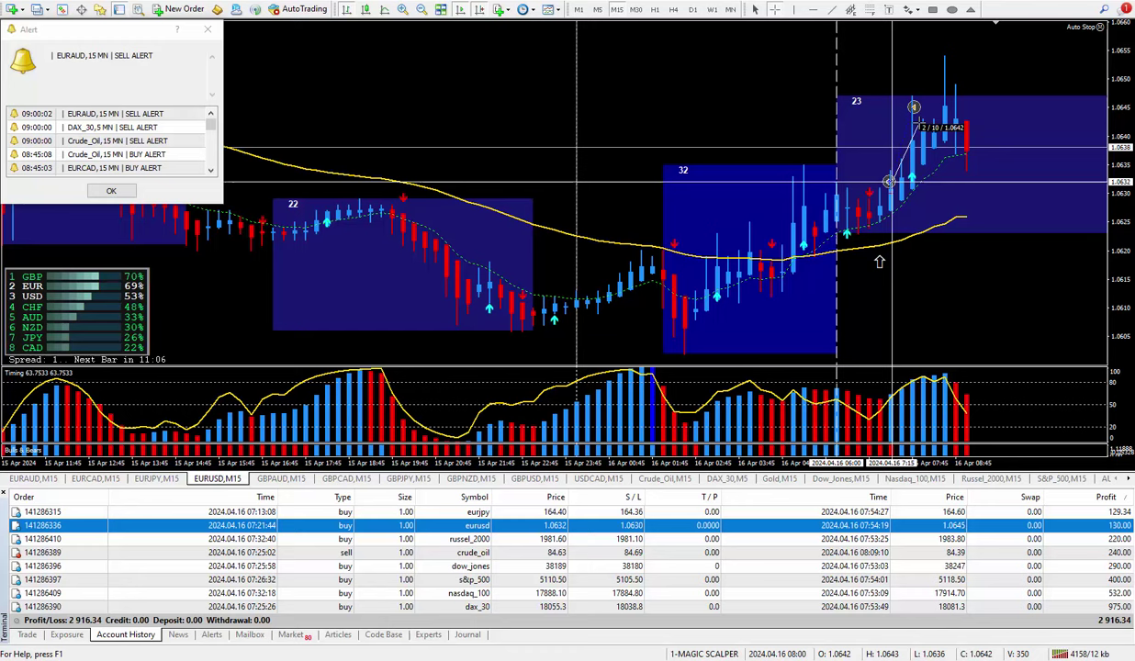
{"action": "left_click_drag", "start_coordinate": [920, 124], "coordinate": [916, 111]}
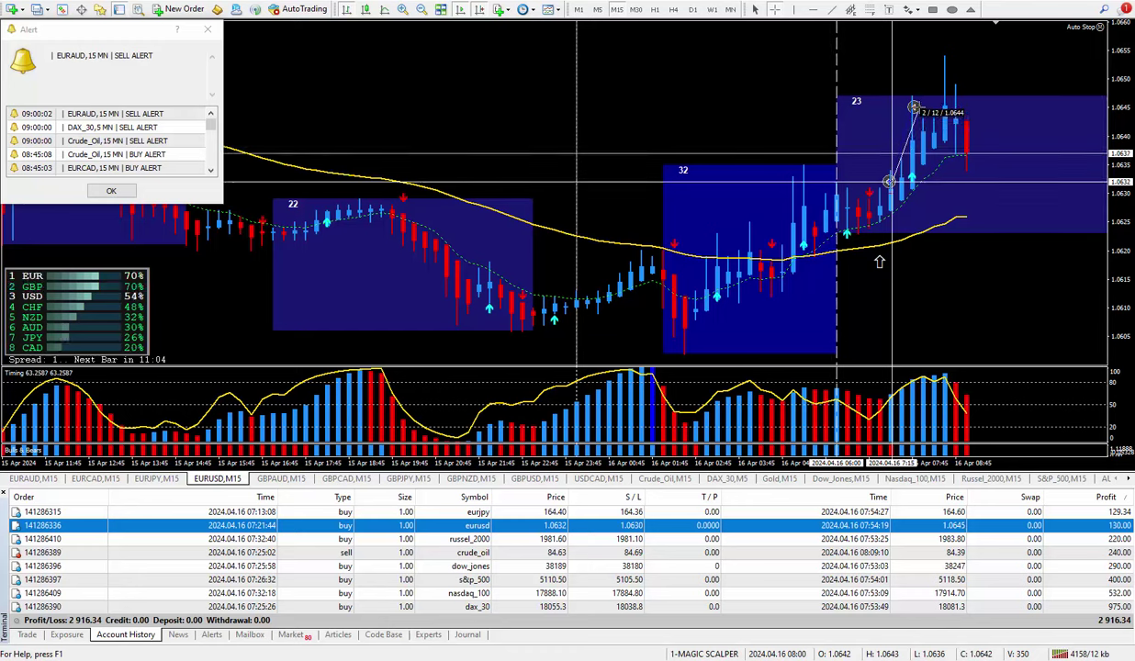
{"action": "left_click_drag", "start_coordinate": [914, 108], "coordinate": [914, 108]}
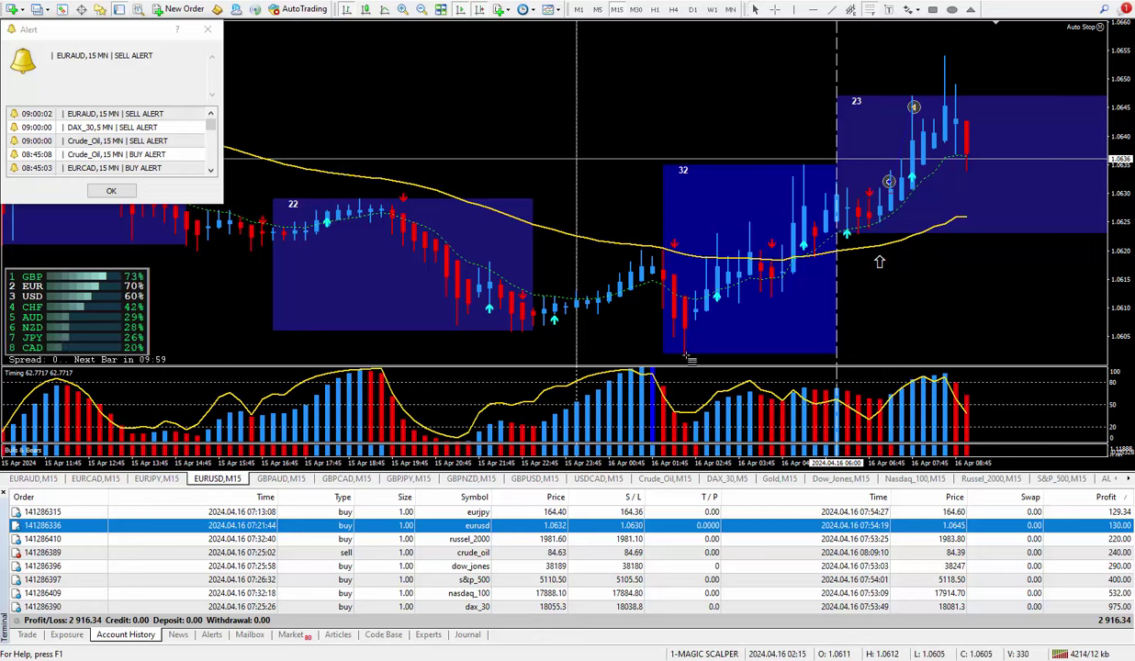
Draw a Fibonacci retracement from the 16 Apr swing low to the high, then rescale the price axis
{"action": "left_click", "coordinate": [732, 320]}
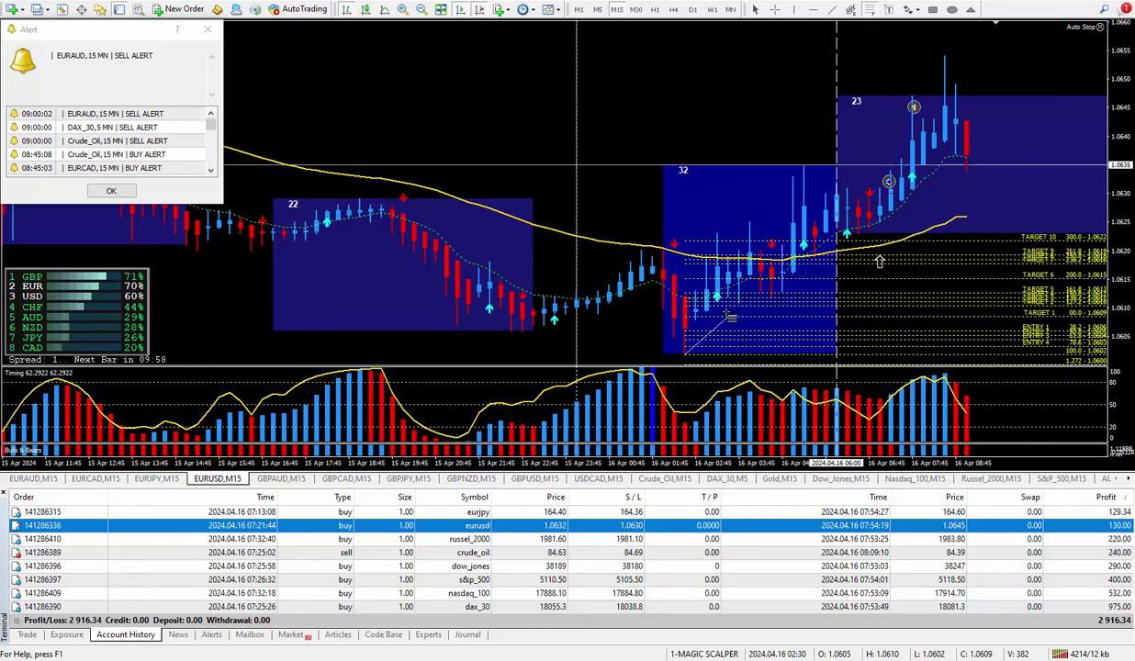
{"action": "mouse_move", "coordinate": [728, 317]}
{"action": "left_mouse_down"}
{"action": "mouse_move", "coordinate": [735, 232]}
{"action": "mouse_move", "coordinate": [806, 173]}
{"action": "left_mouse_up"}
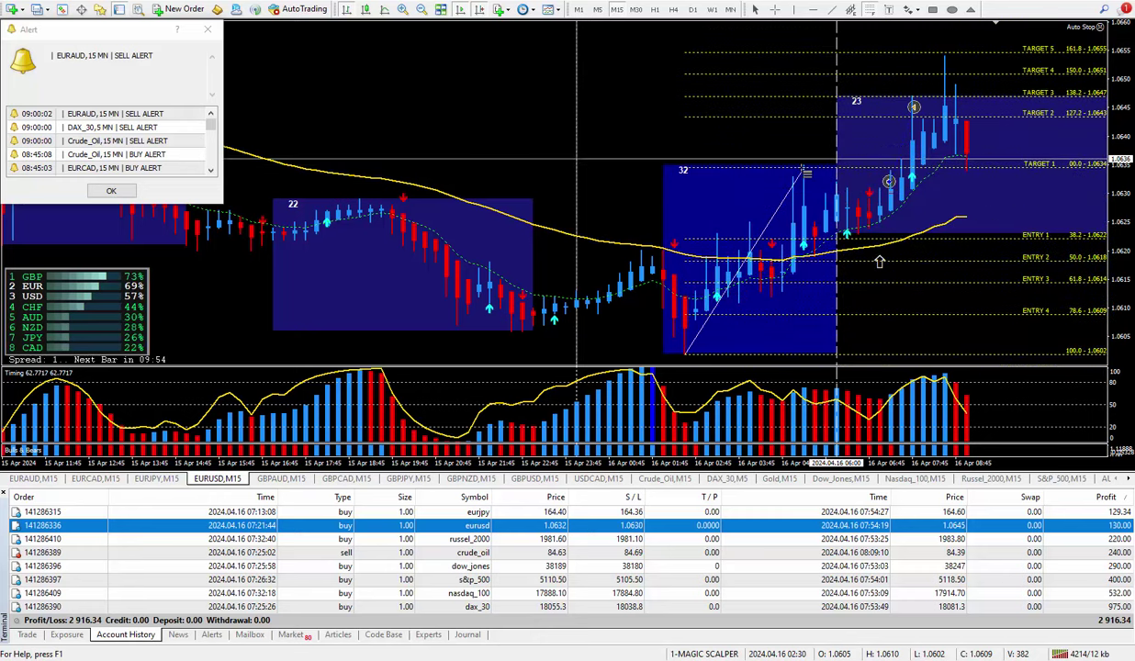
{"action": "left_click_drag", "start_coordinate": [807, 172], "coordinate": [751, 231]}
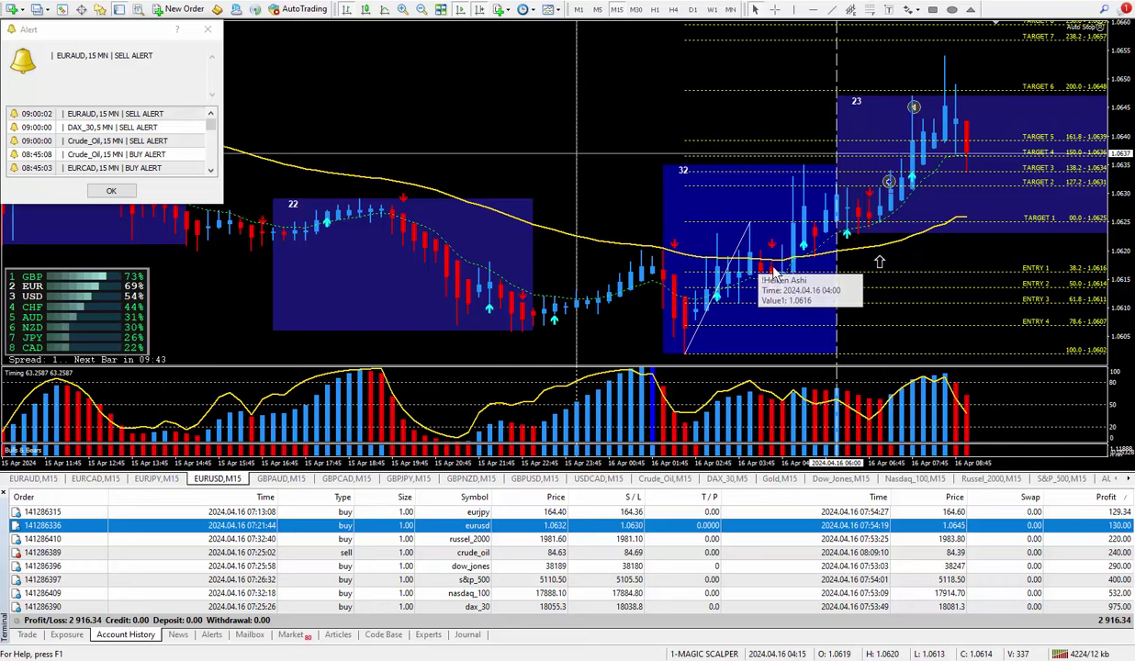
{"action": "scroll", "coordinate": [814, 309], "scroll_direction": "up", "scroll_amount": 1}
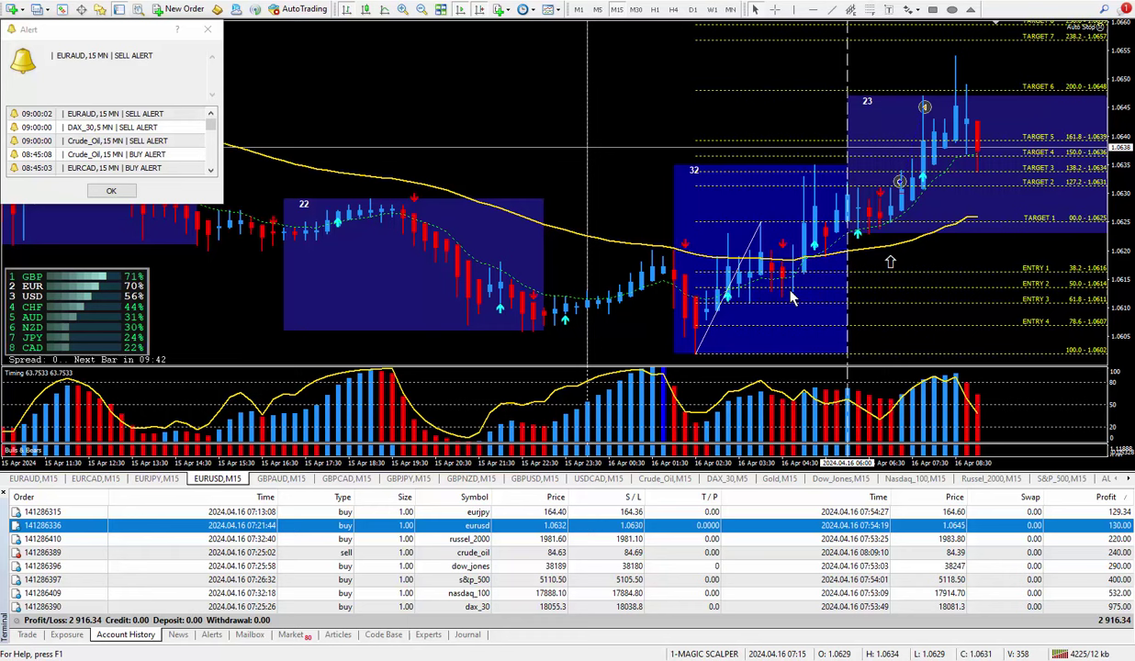
{"action": "scroll", "coordinate": [873, 303], "scroll_direction": "down", "scroll_amount": 1}
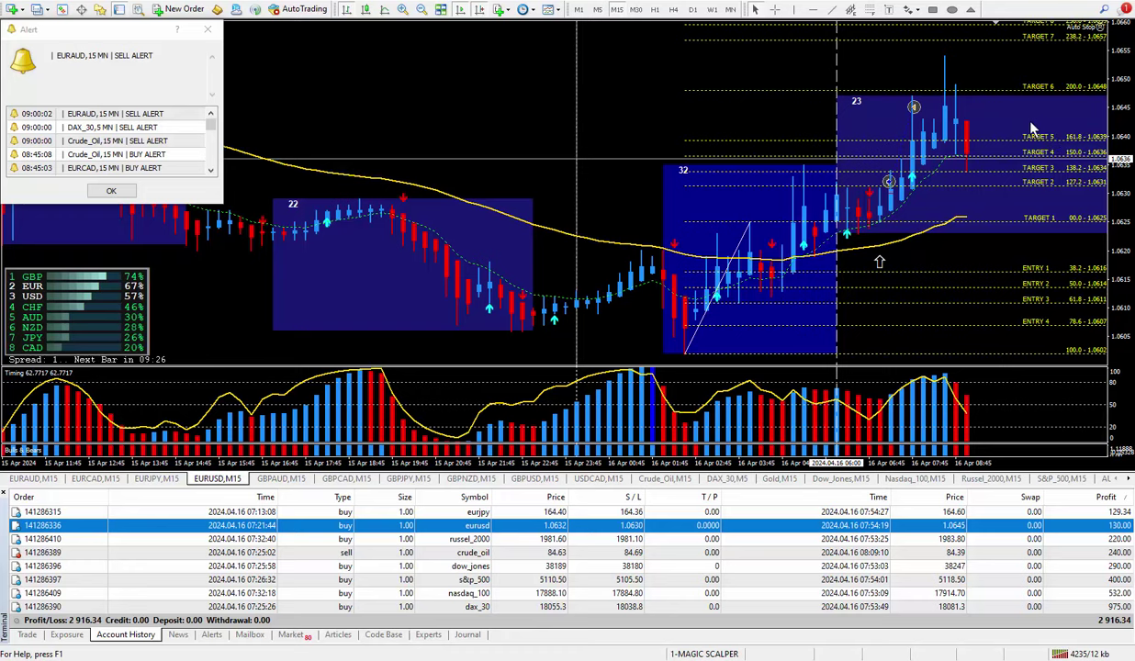
{"action": "left_click_drag", "start_coordinate": [1121, 80], "coordinate": [1084, 45]}
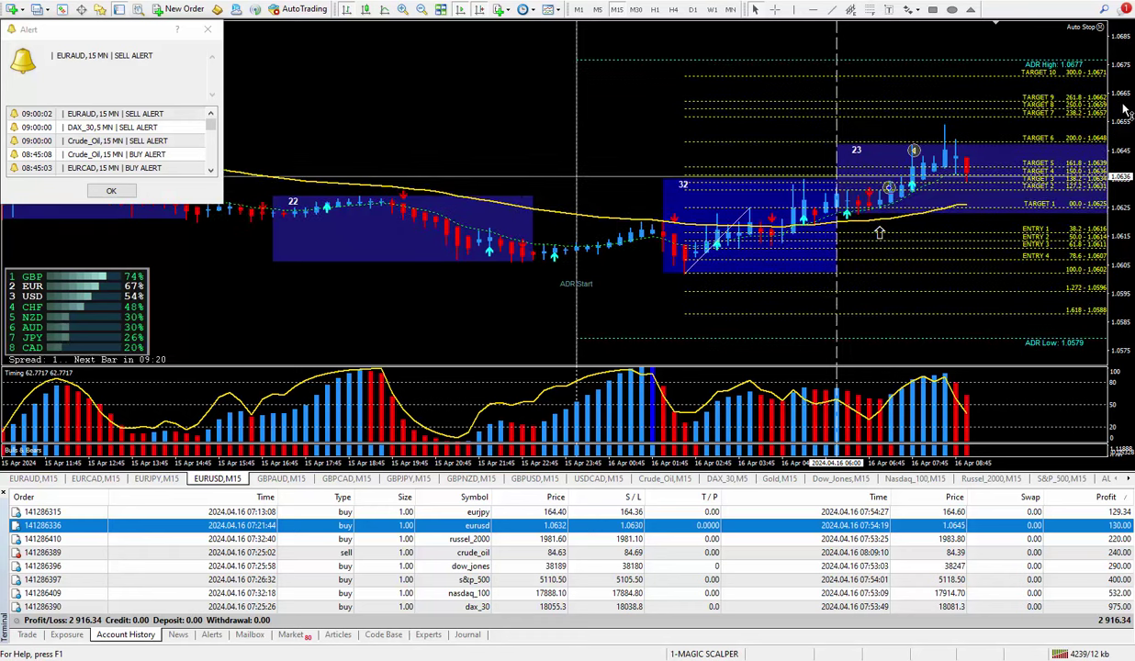
{"action": "left_click_drag", "start_coordinate": [1125, 109], "coordinate": [1096, 131]}
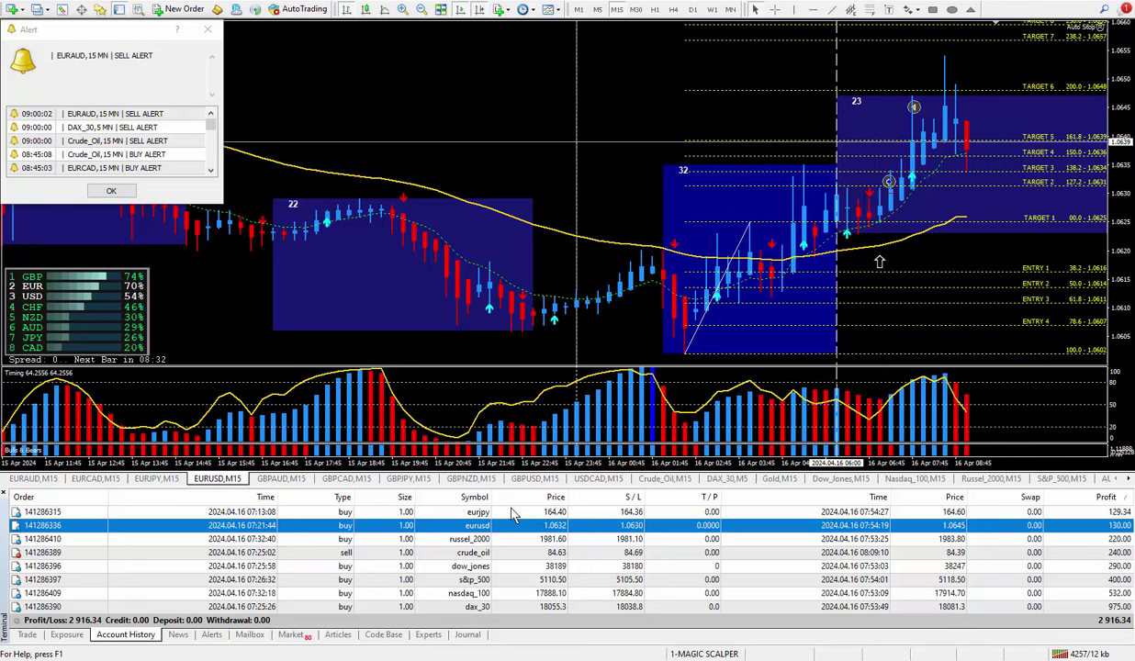
Select the russel_2000 trade, show its M15 chart, and measure its gain from entry to exit
{"action": "left_click", "coordinate": [503, 541]}
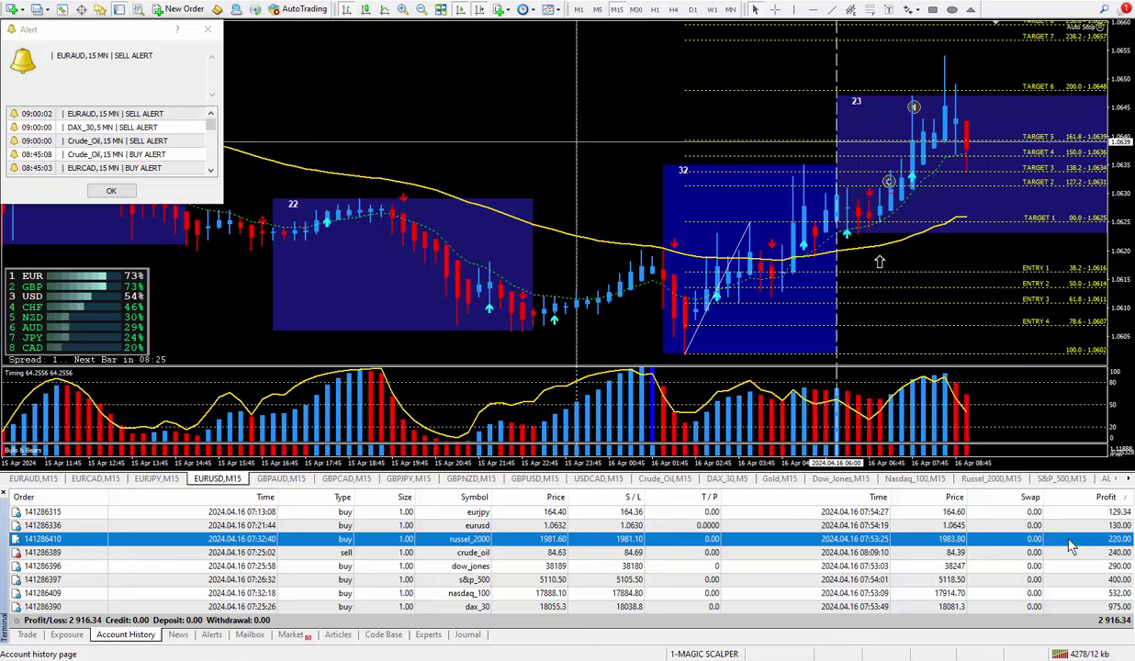
{"action": "left_click", "coordinate": [991, 481]}
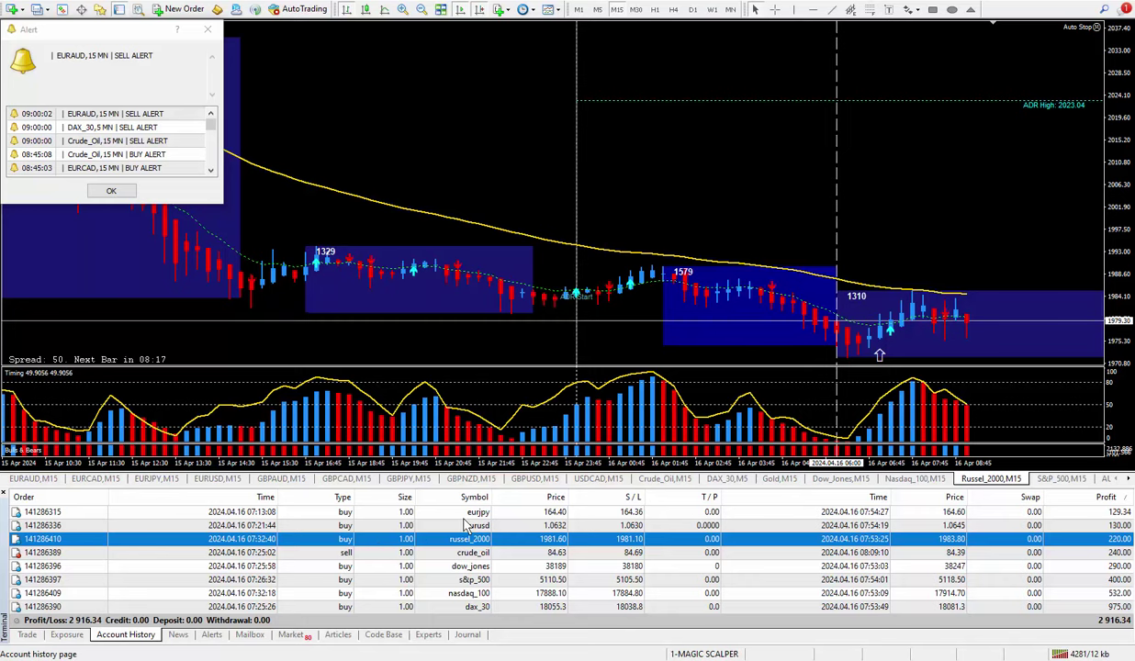
{"action": "scroll", "coordinate": [969, 239], "scroll_direction": "down", "scroll_amount": 10}
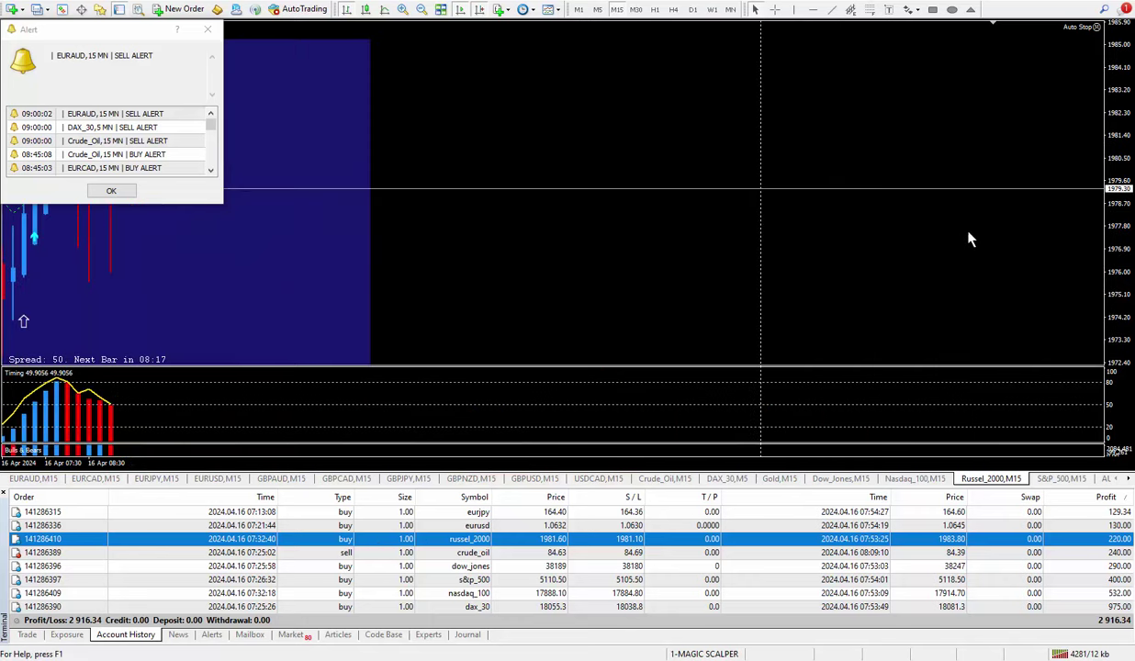
{"action": "scroll", "coordinate": [976, 289], "scroll_direction": "up", "scroll_amount": 10}
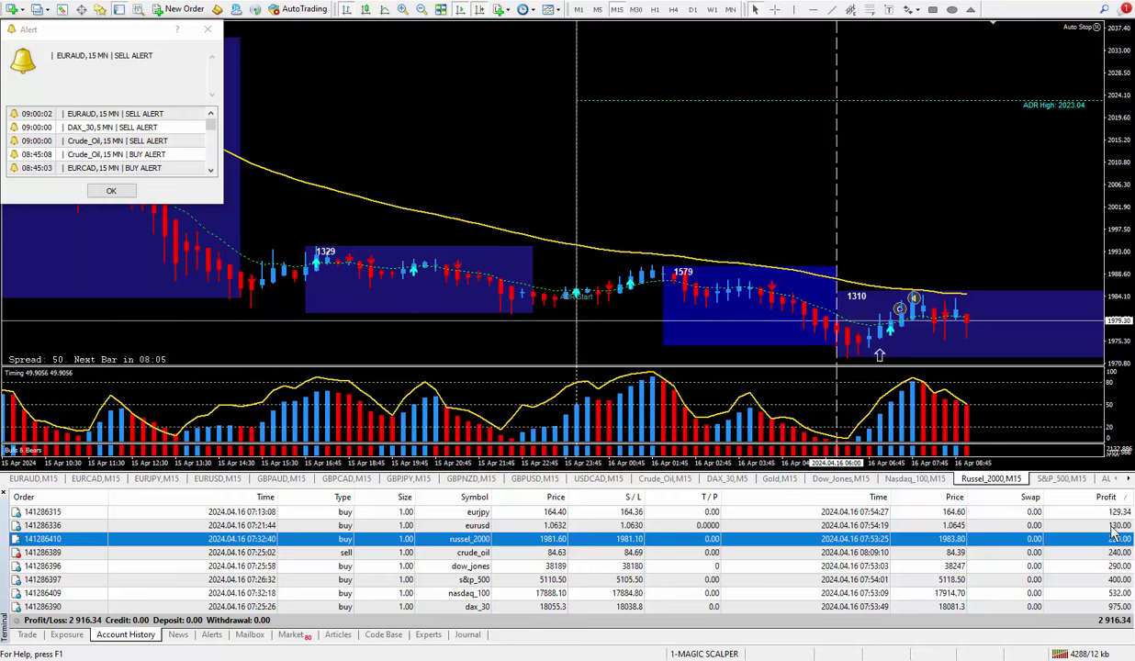
{"action": "middle_click", "coordinate": [877, 317]}
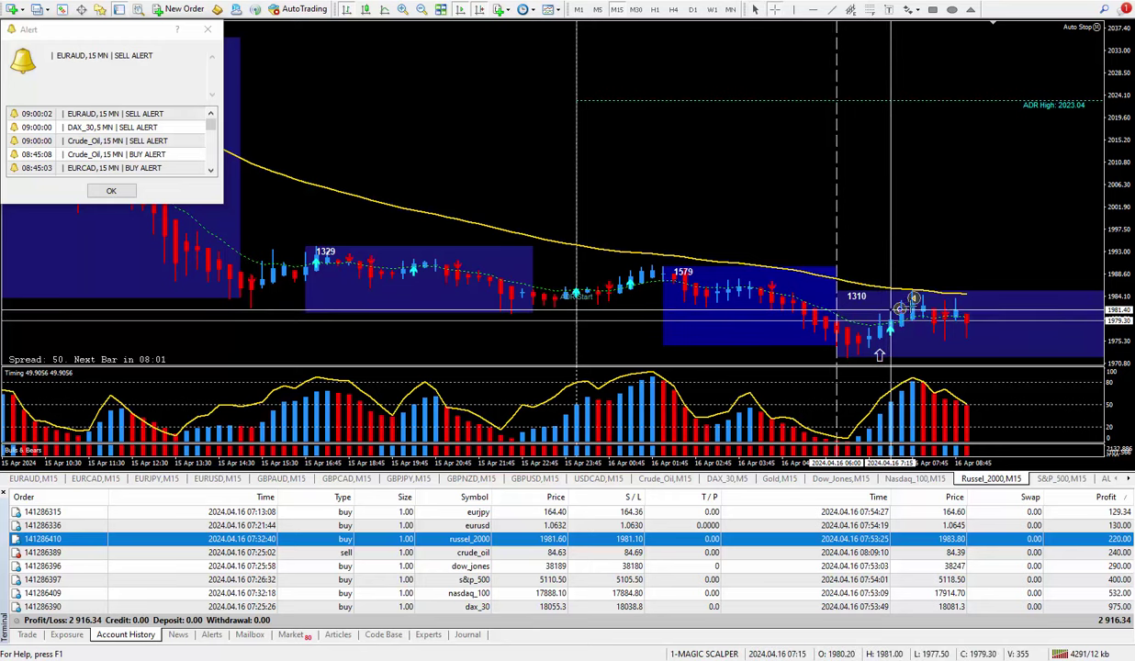
{"action": "left_click_drag", "start_coordinate": [899, 318], "coordinate": [915, 296]}
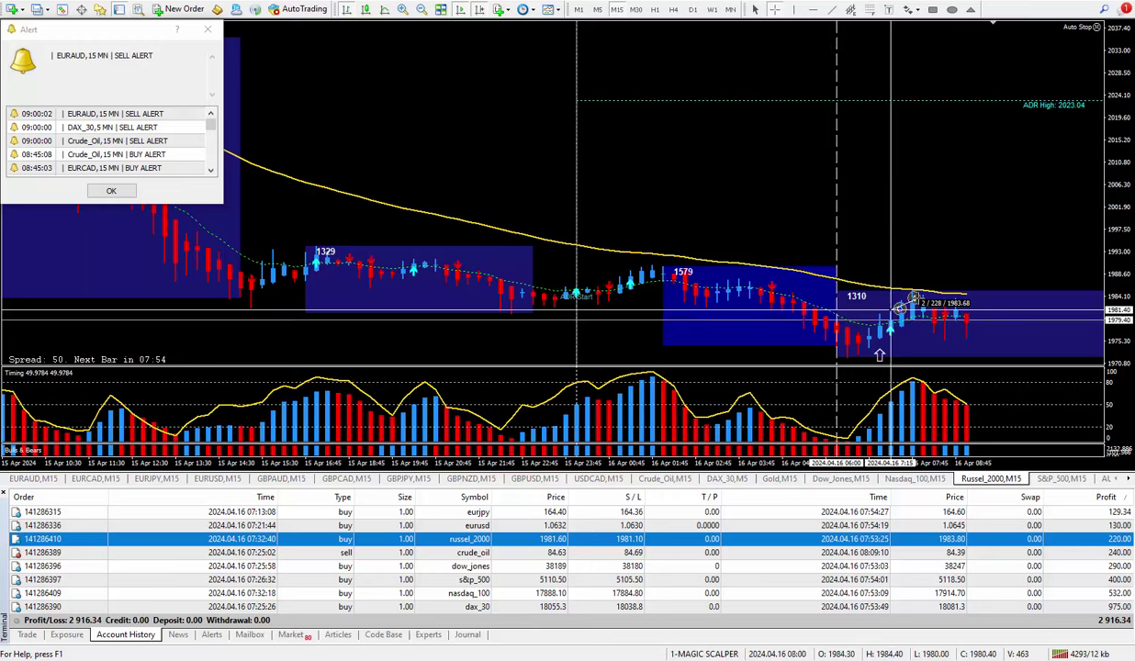
{"action": "left_click_drag", "start_coordinate": [891, 316], "coordinate": [905, 329]}
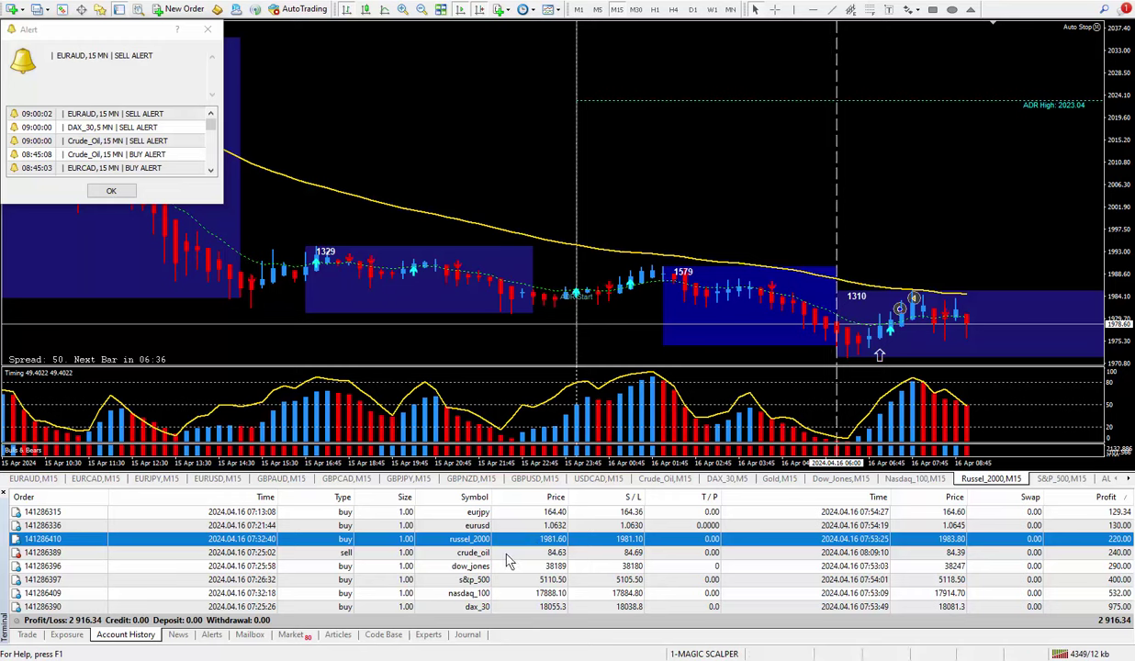
{"action": "left_click", "coordinate": [542, 552]}
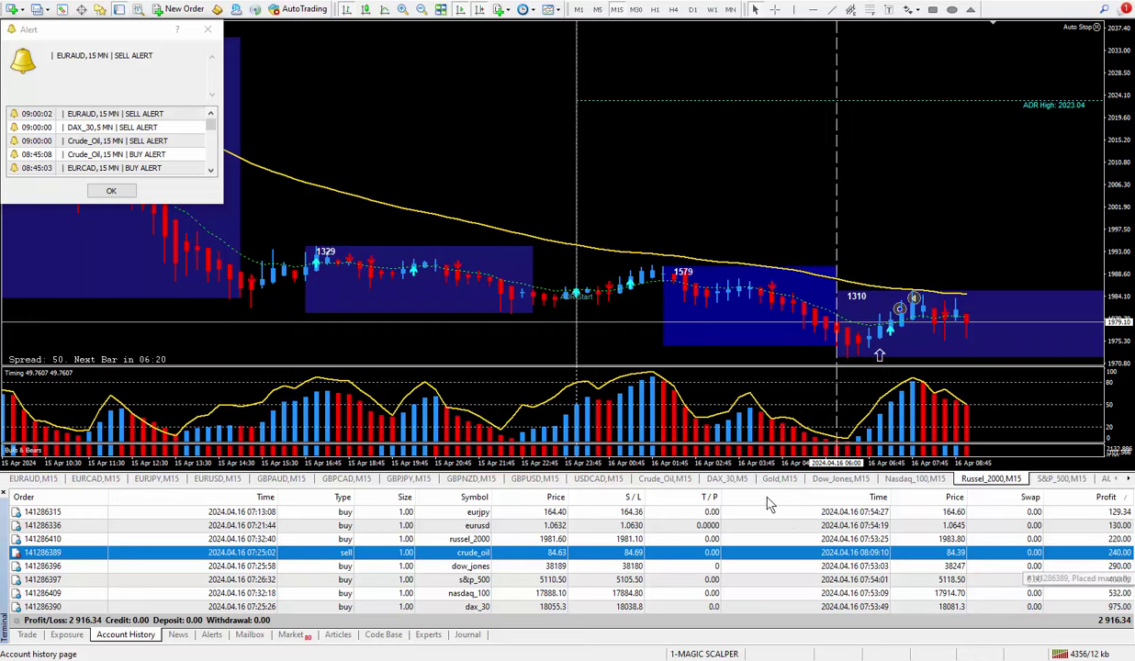
{"action": "left_click", "coordinate": [666, 478]}
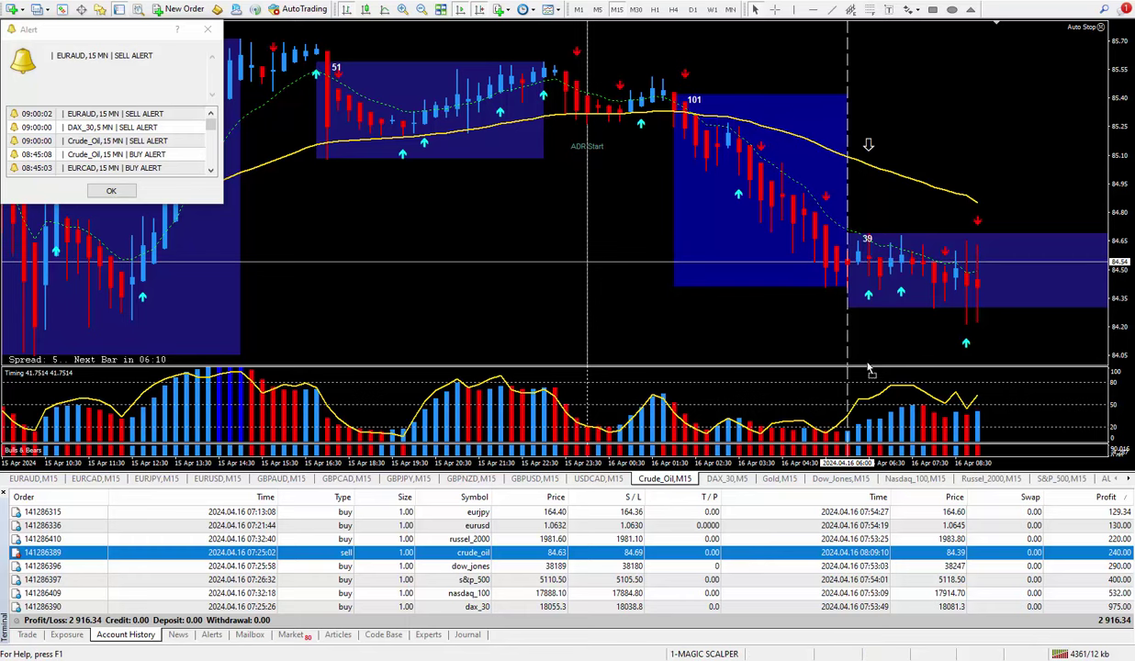
{"action": "left_click_drag", "start_coordinate": [750, 559], "coordinate": [843, 306]}
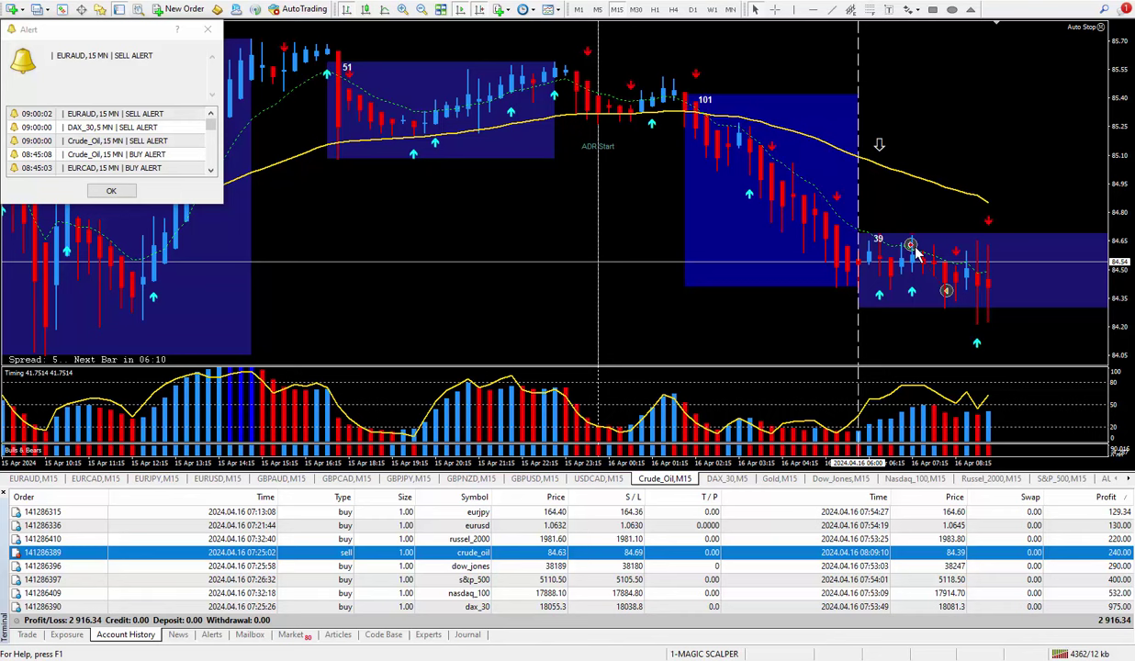
{"action": "scroll", "coordinate": [888, 246], "scroll_direction": "down", "scroll_amount": 1}
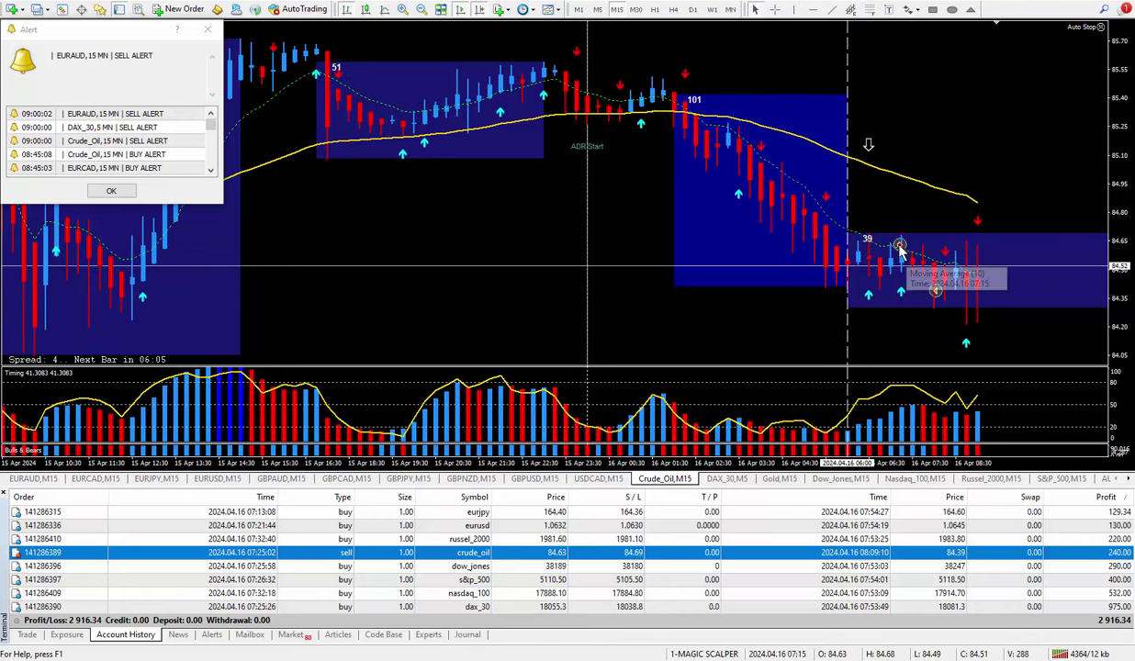
{"action": "mouse_move", "coordinate": [909, 246]}
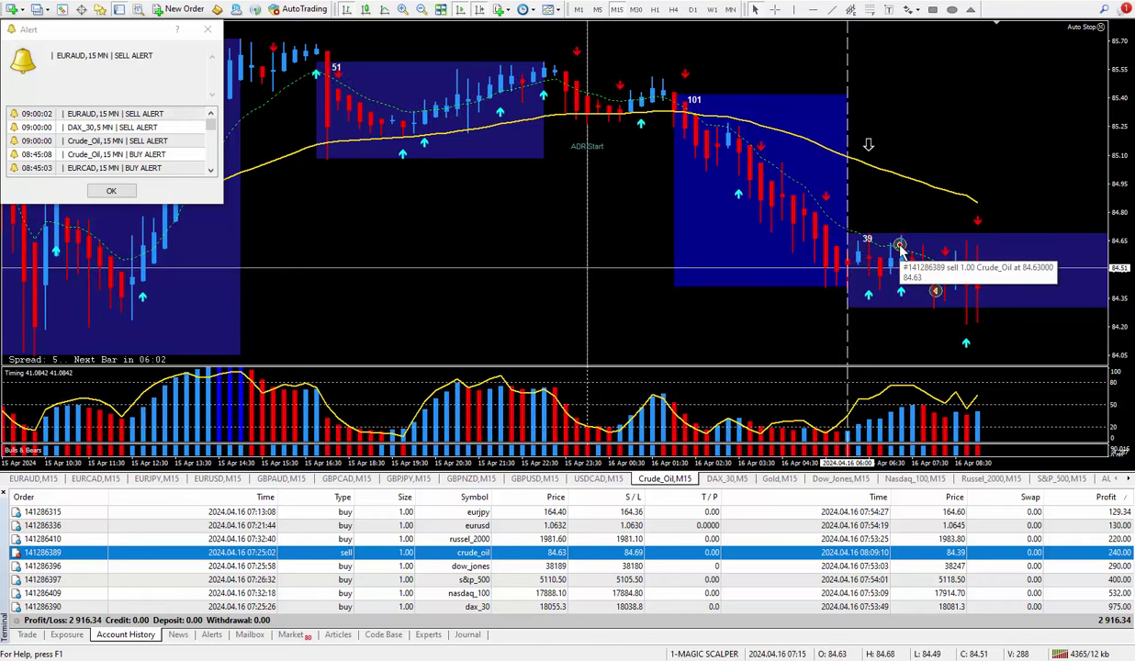
{"action": "middle_click", "coordinate": [904, 247]}
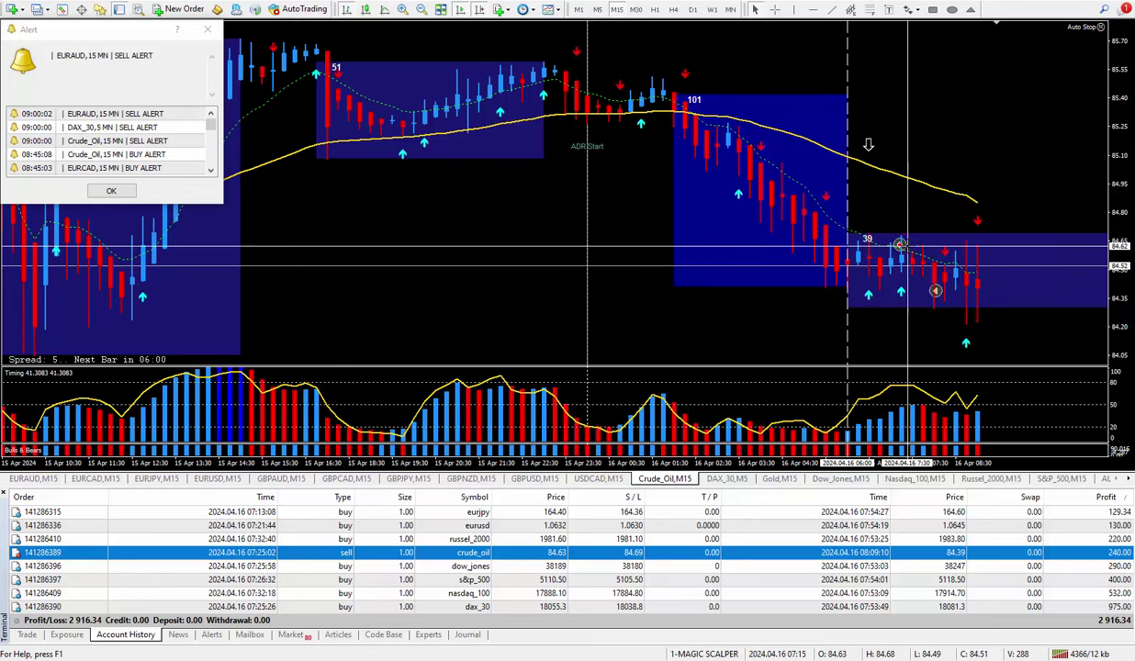
{"action": "left_click_drag", "start_coordinate": [904, 246], "coordinate": [935, 292]}
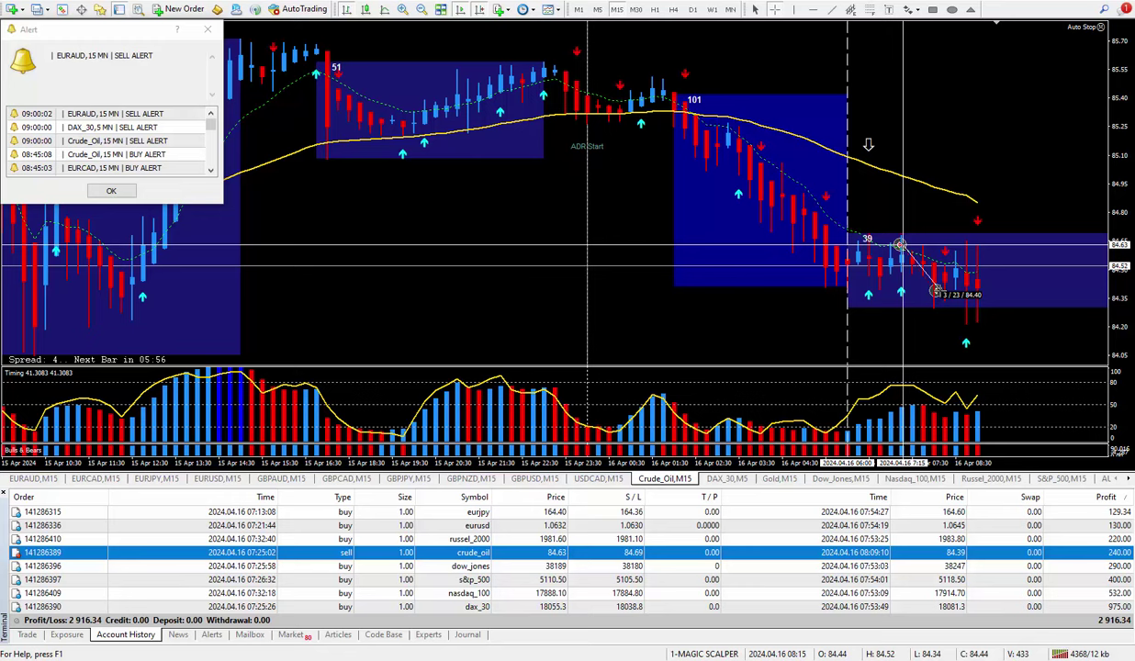
{"action": "left_click_drag", "start_coordinate": [936, 291], "coordinate": [936, 292]}
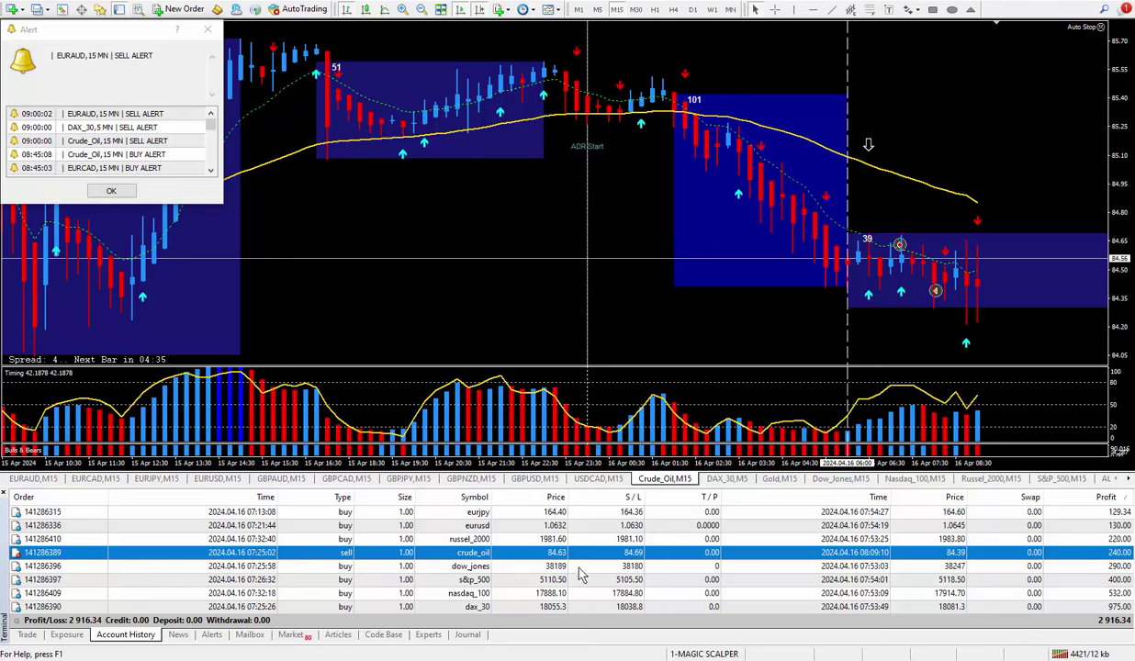
Select the dow_jones trade, measure its entry-to-exit gain, and return the chart to 15-minute bars
{"action": "left_click", "coordinate": [517, 568]}
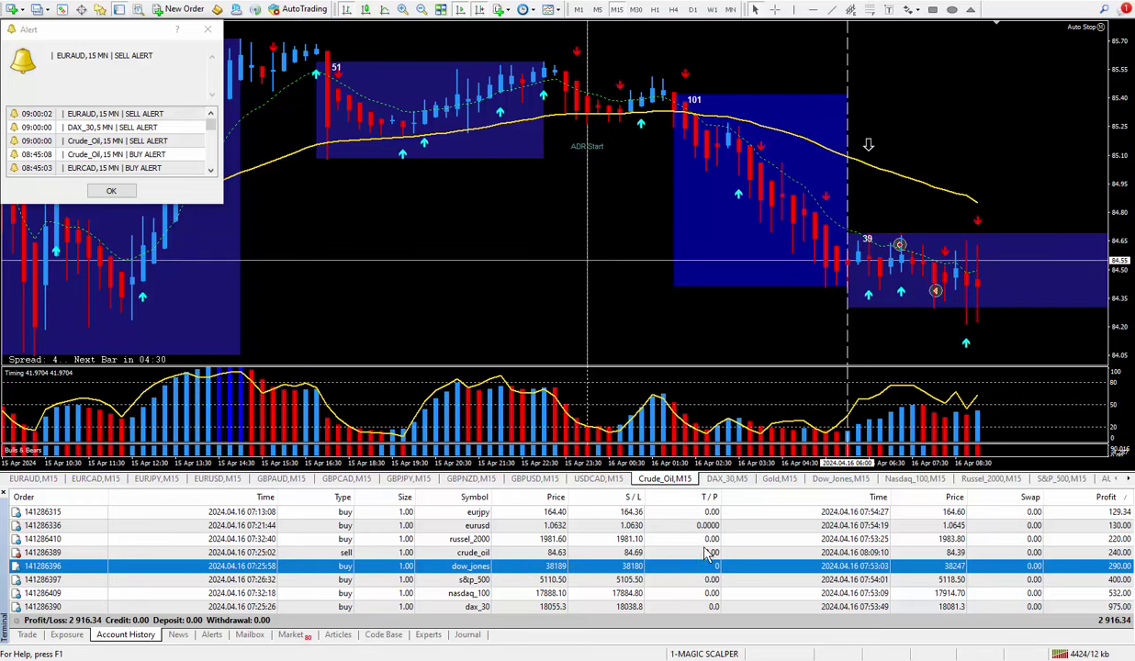
{"action": "left_click", "coordinate": [840, 480]}
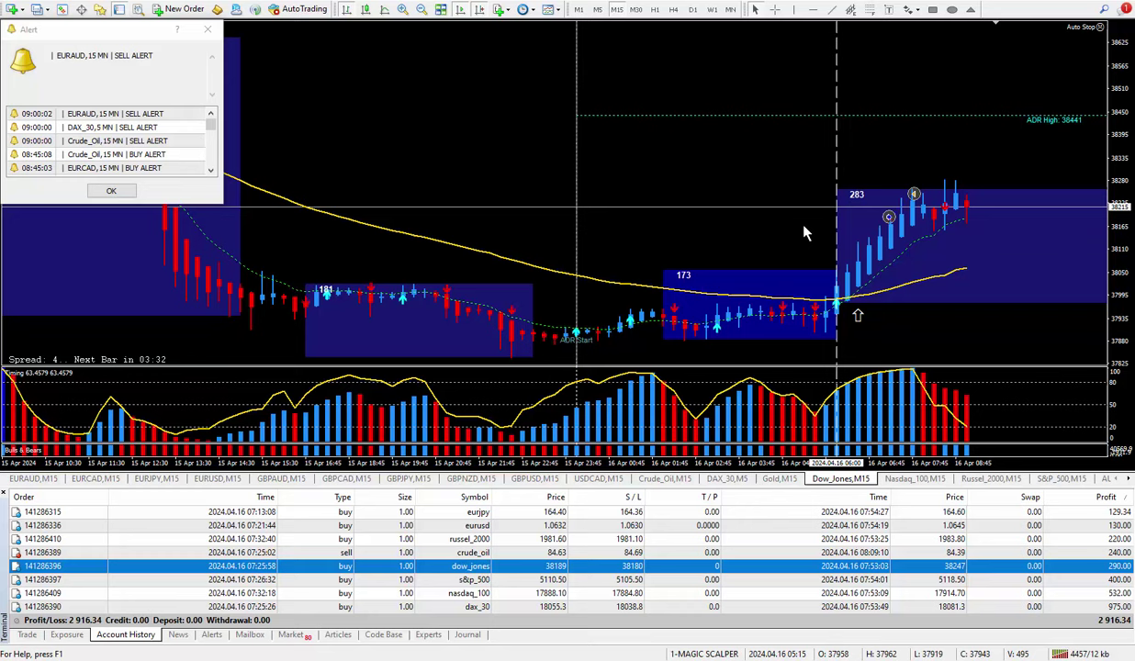
{"action": "middle_click", "coordinate": [858, 218]}
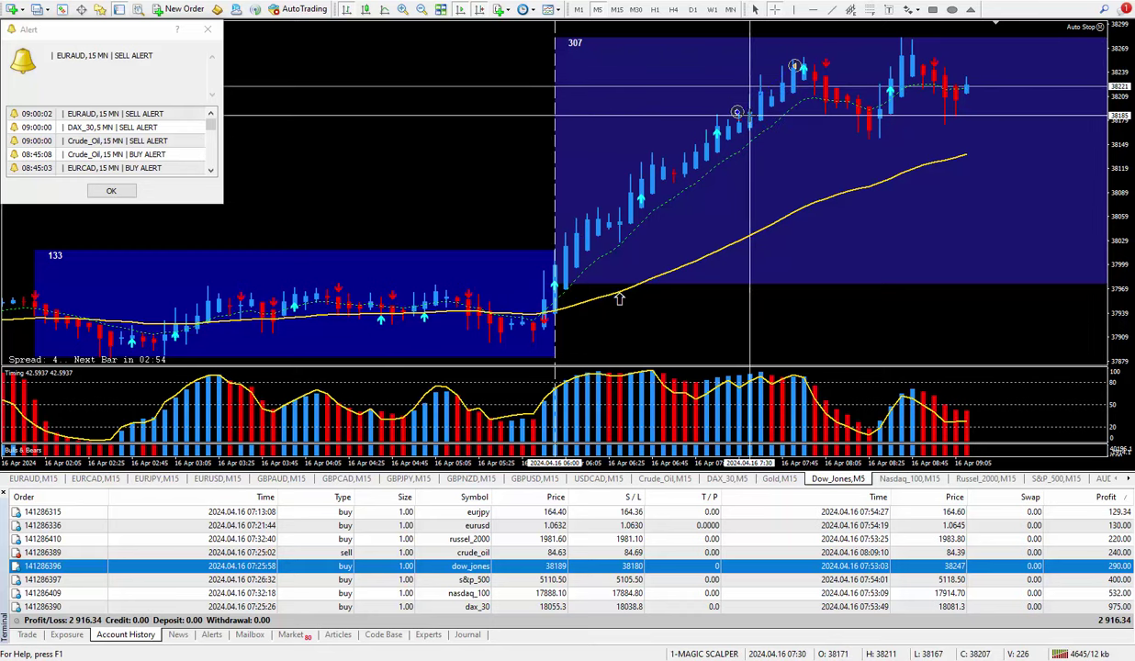
{"action": "left_click_drag", "start_coordinate": [745, 112], "coordinate": [794, 67]}
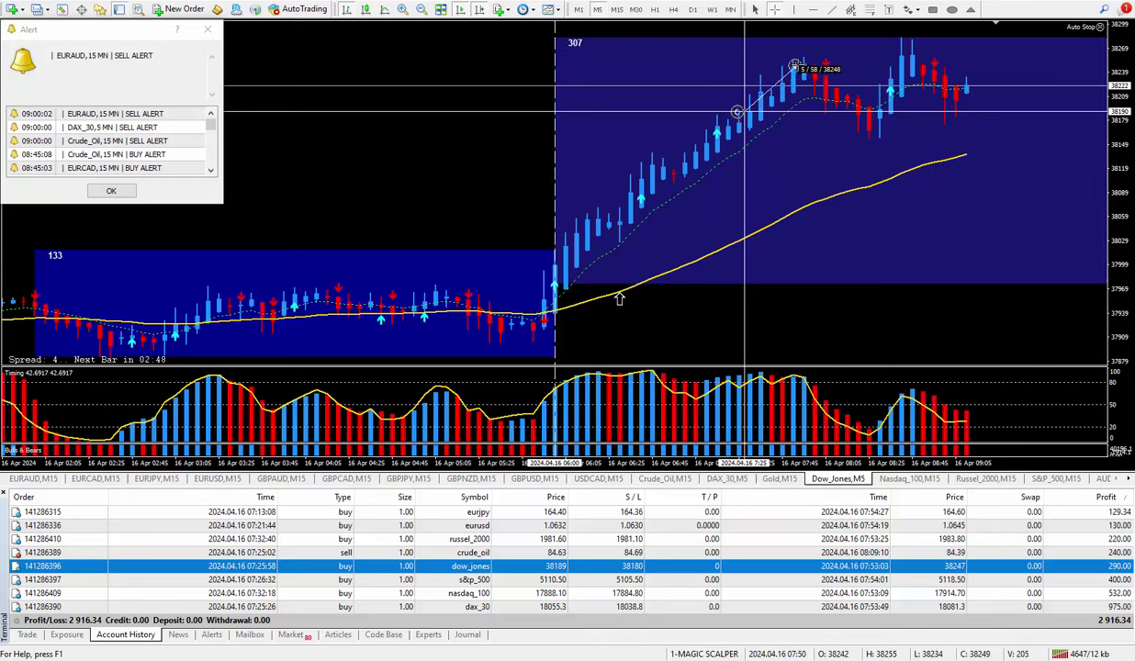
{"action": "left_click_drag", "start_coordinate": [795, 67], "coordinate": [796, 70]}
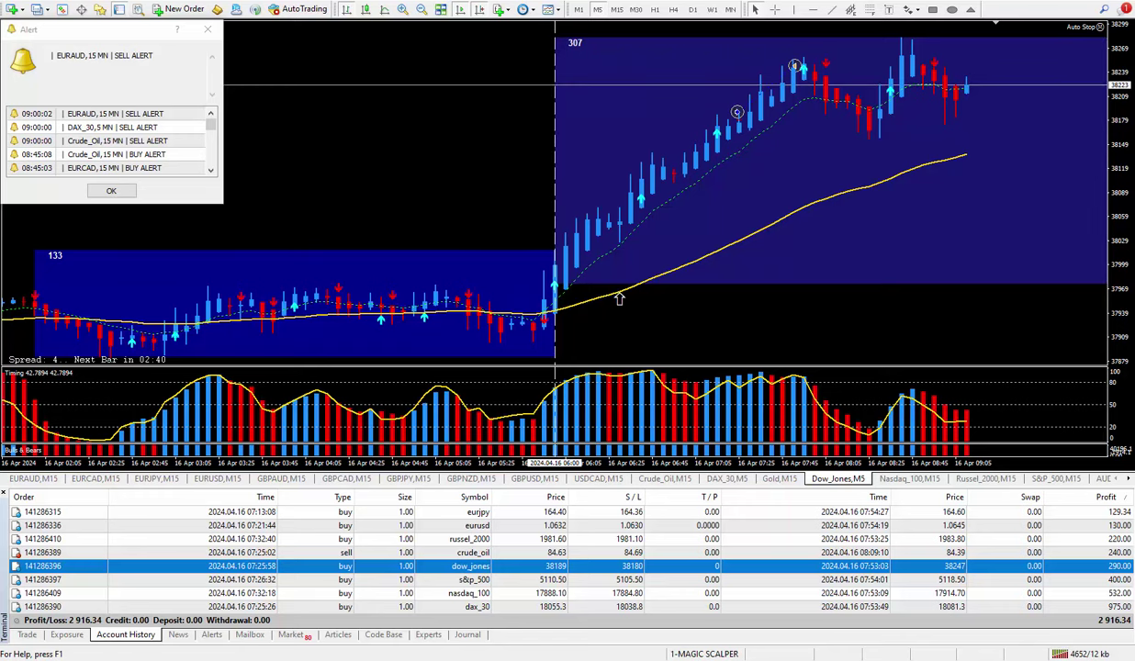
{"action": "key", "text": "minus"}
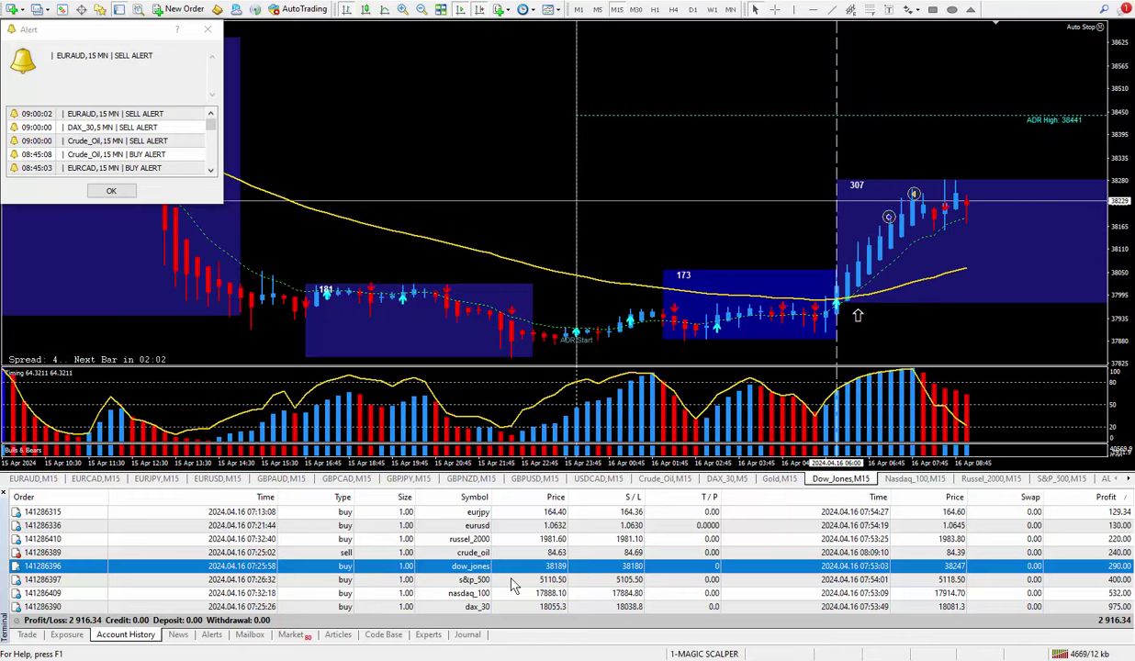
Select the s&p_500 trade, show its M15 chart, and measure ticks from entry to exit
{"action": "left_click", "coordinate": [511, 580]}
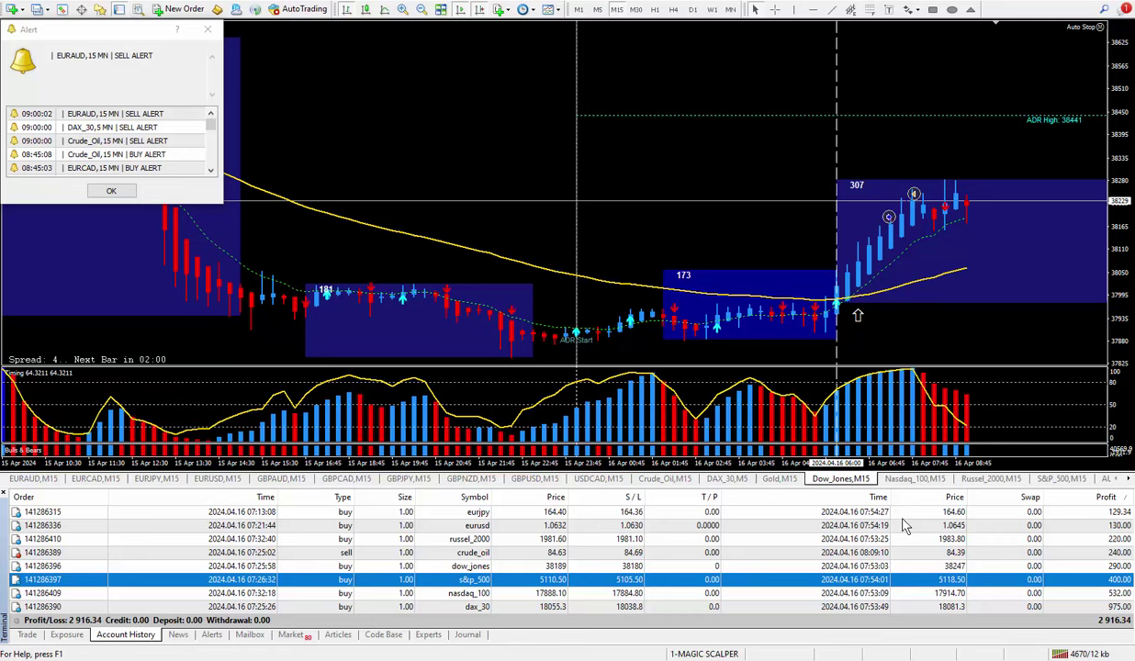
{"action": "left_click", "coordinate": [1057, 478]}
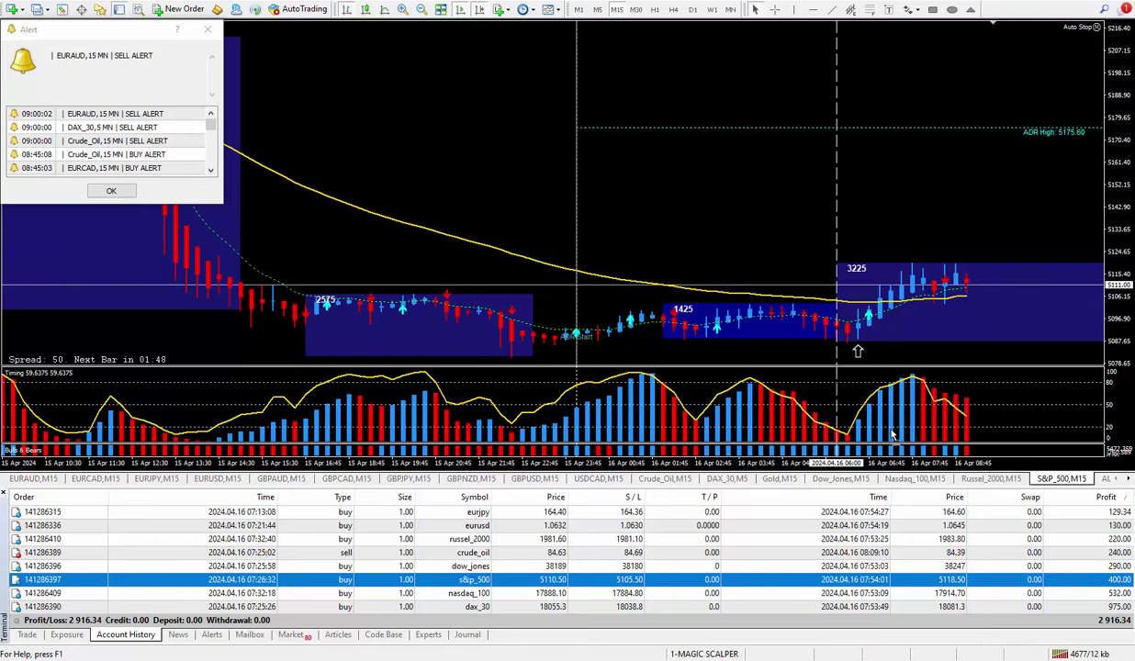
{"action": "scroll", "coordinate": [920, 336], "scroll_direction": "up", "scroll_amount": 1}
{"action": "scroll", "coordinate": [920, 335], "scroll_direction": "down", "scroll_amount": 1}
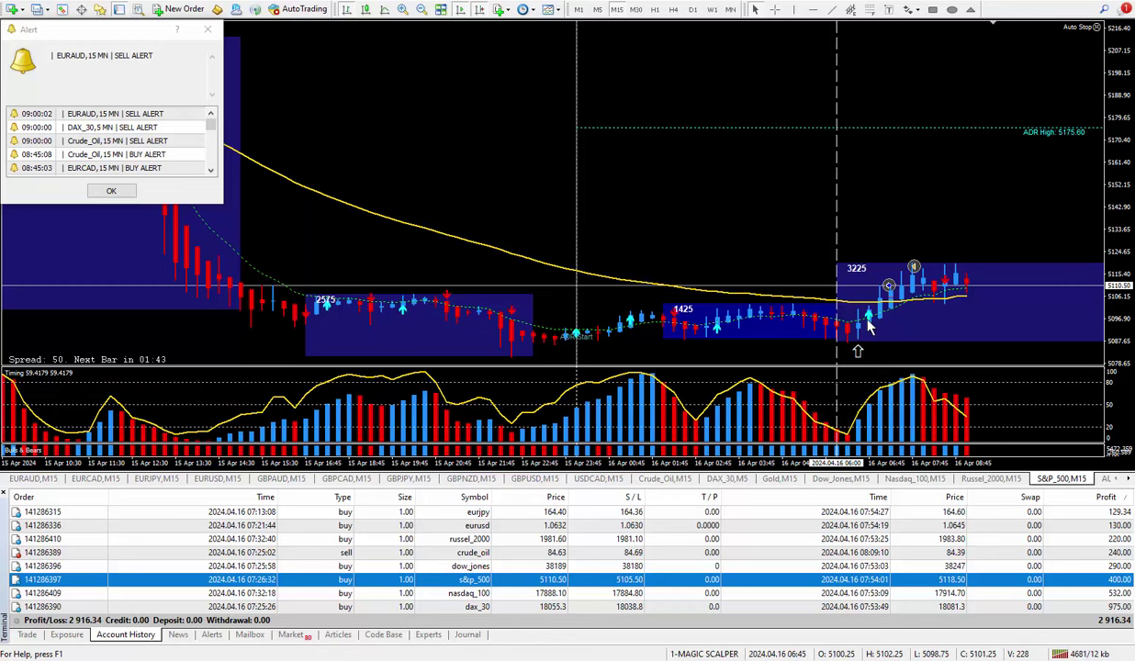
{"action": "middle_click", "coordinate": [890, 301]}
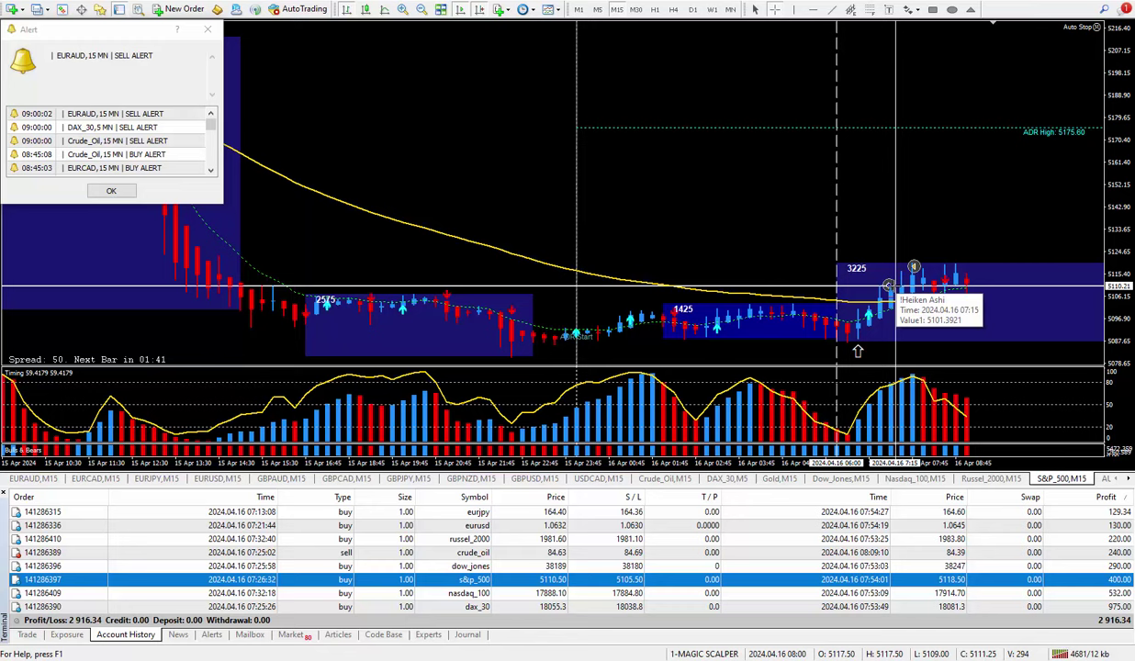
{"action": "left_click_drag", "start_coordinate": [890, 286], "coordinate": [913, 264]}
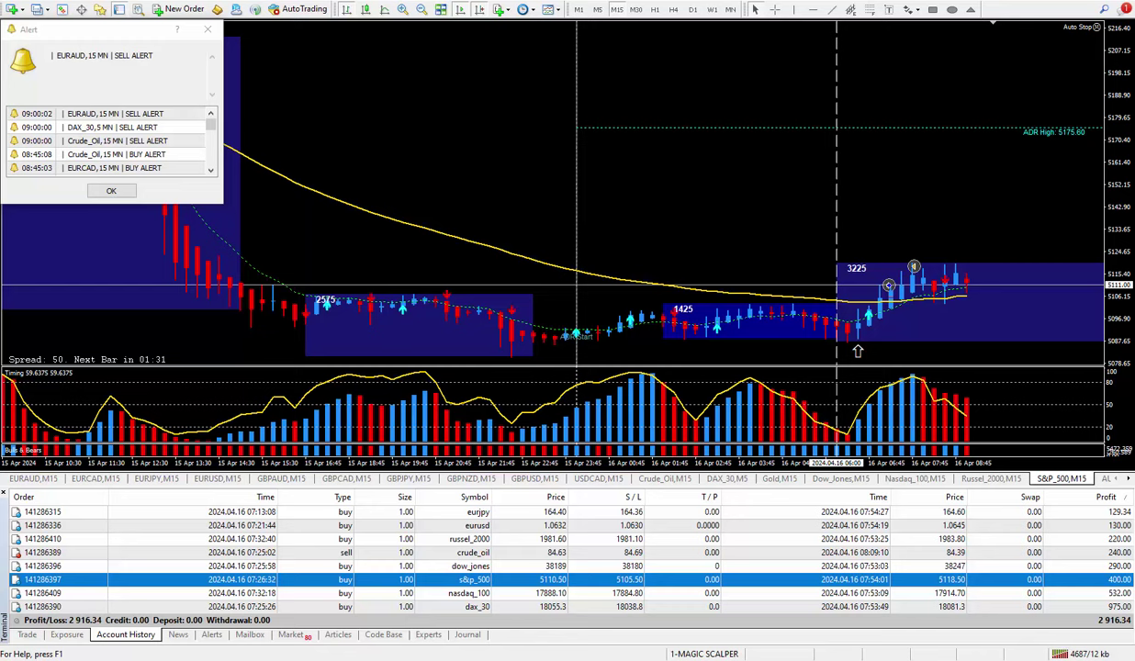
Select the nasdaq_100 trade, show its M15 chart, and measure ticks from entry to exit
{"action": "left_click", "coordinate": [504, 593]}
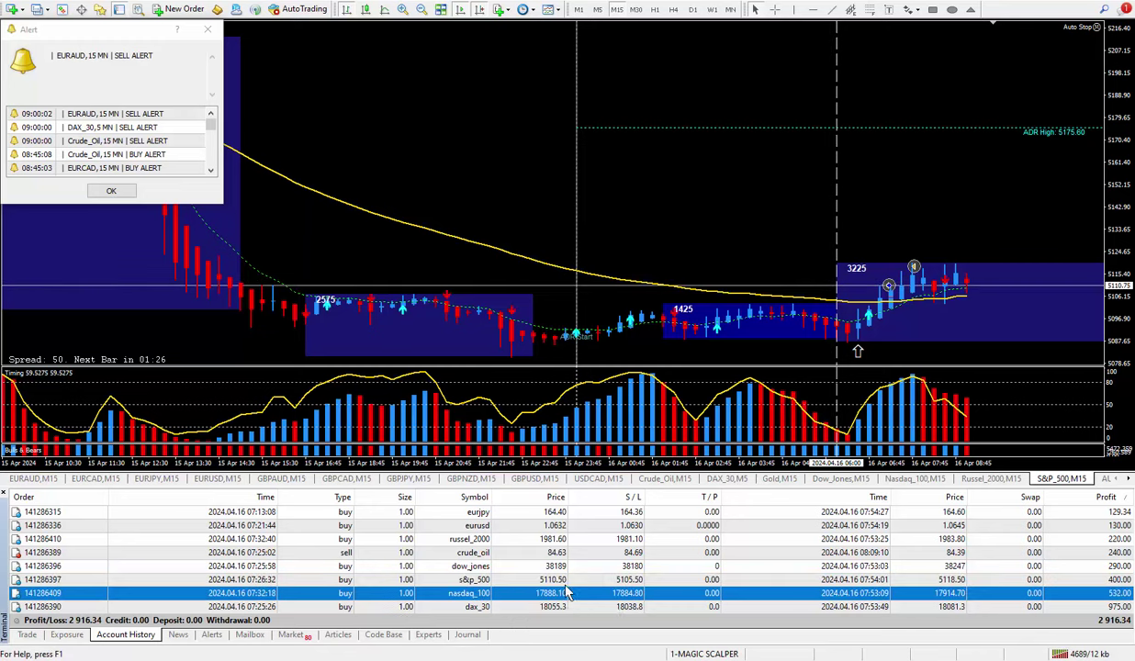
{"action": "left_click", "coordinate": [914, 479]}
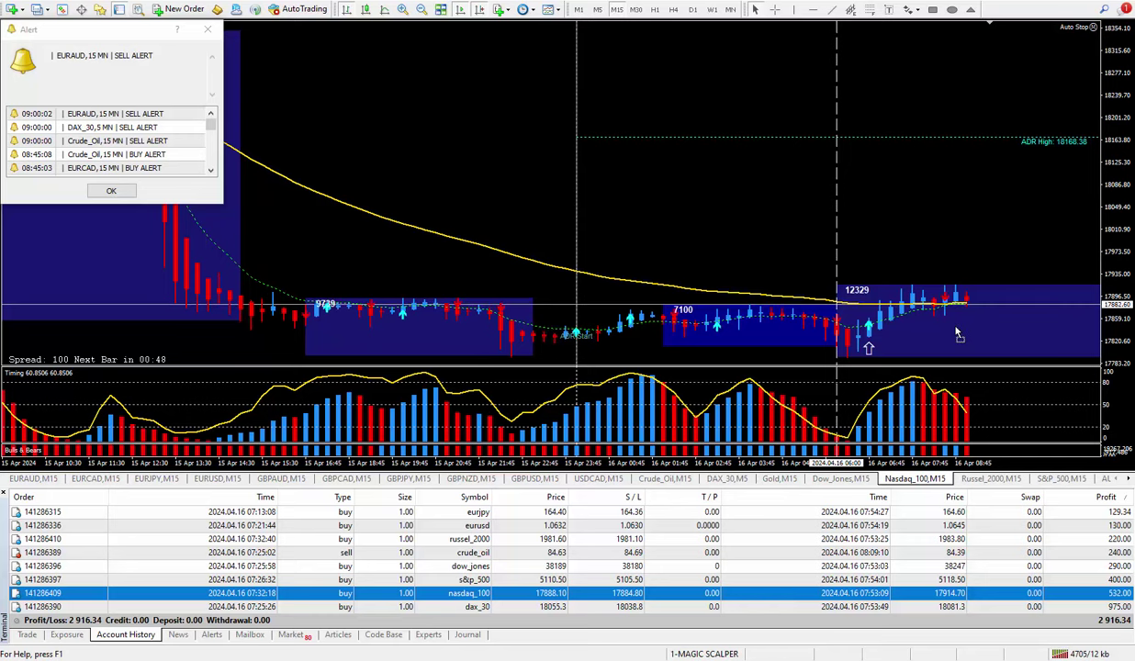
{"action": "scroll", "coordinate": [955, 332], "scroll_direction": "up", "scroll_amount": 1}
{"action": "scroll", "coordinate": [640, 429], "scroll_direction": "down", "scroll_amount": 1}
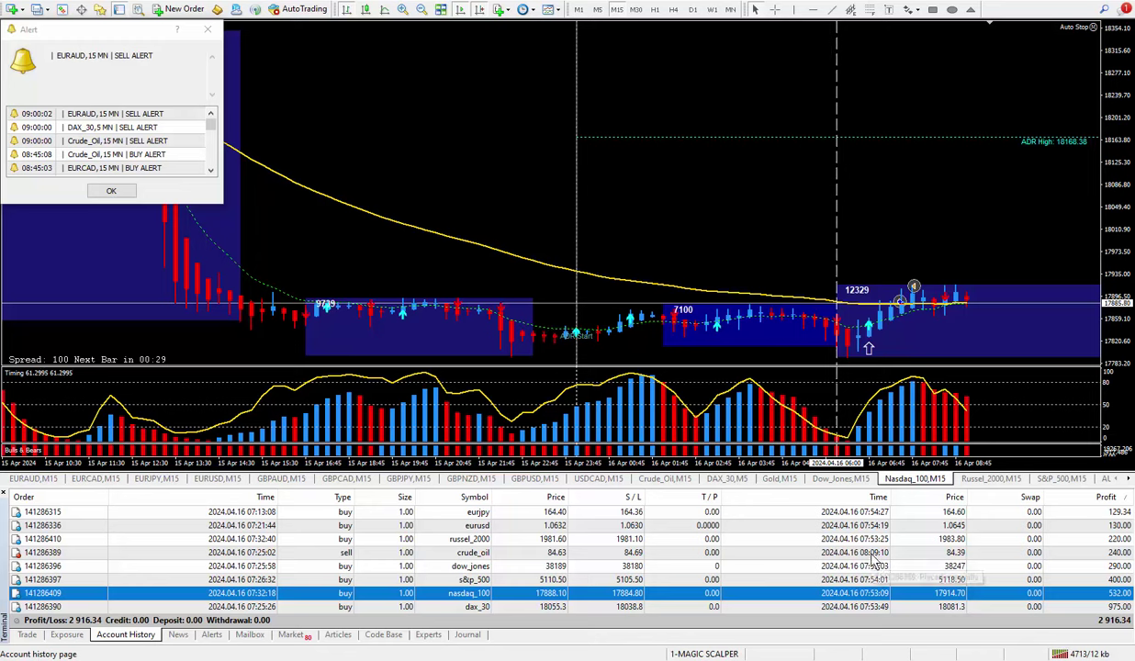
{"action": "middle_click", "coordinate": [903, 333]}
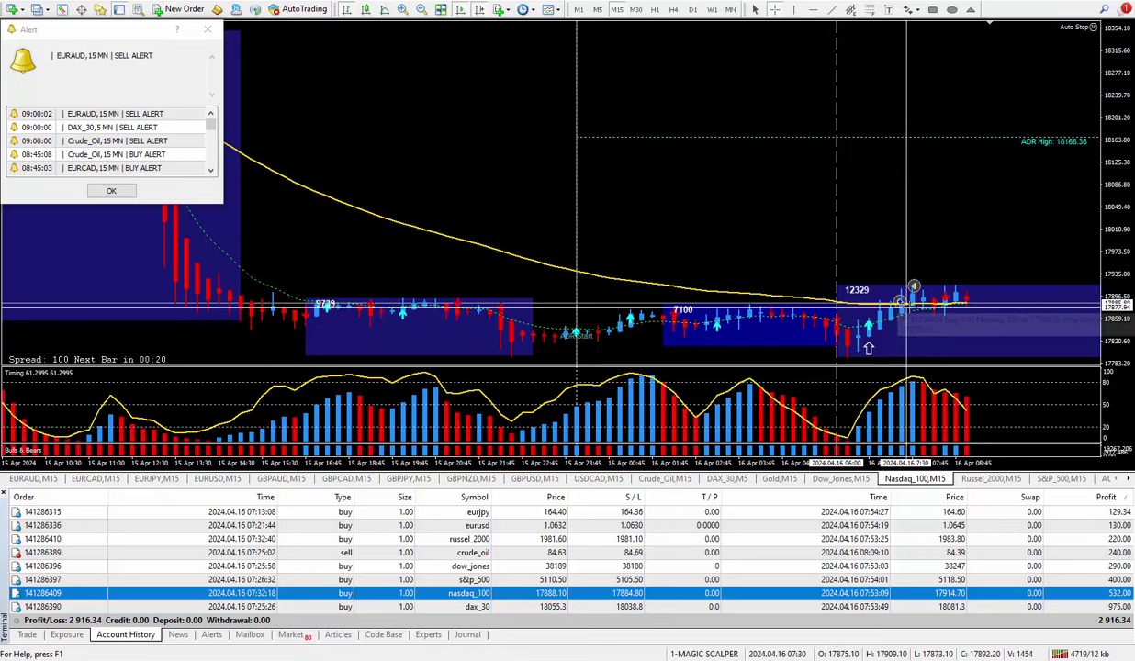
{"action": "mouse_move", "coordinate": [890, 303]}
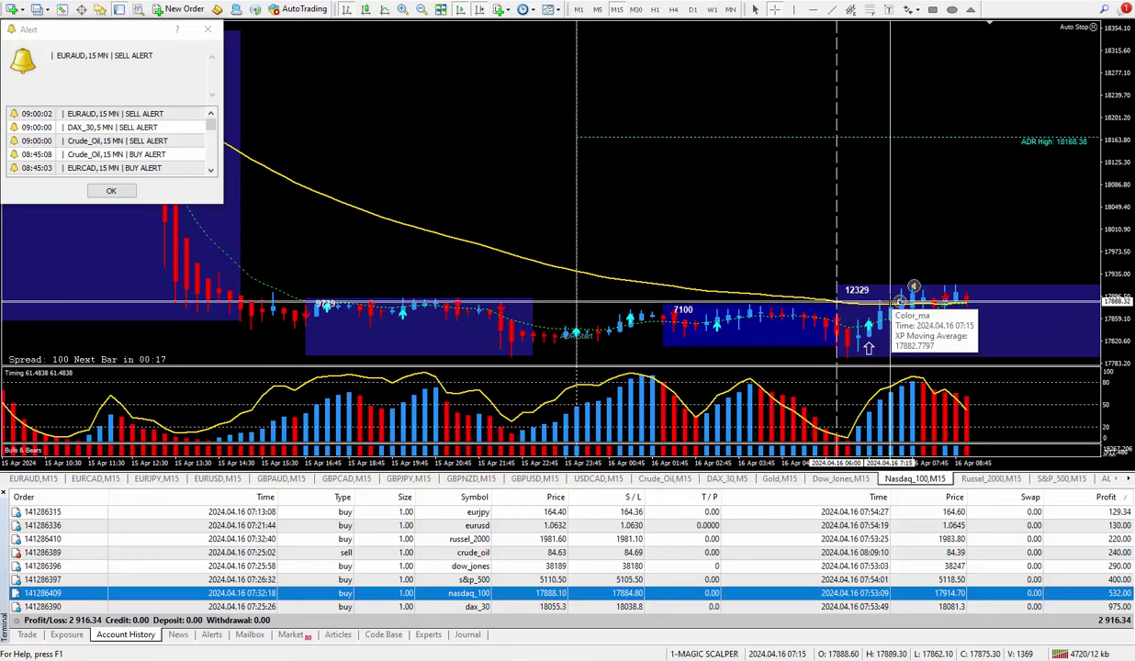
{"action": "left_click_drag", "start_coordinate": [890, 301], "coordinate": [915, 286]}
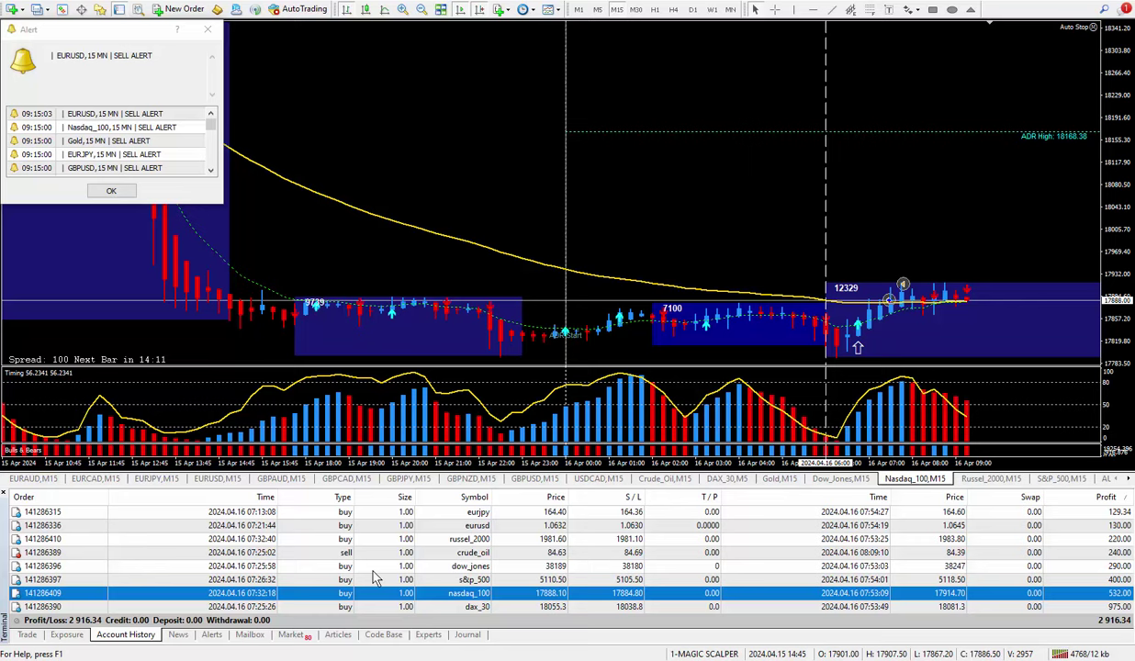
Select the dax_30 trade, show its chart, and measure ticks from entry to exit marker
{"action": "left_click", "coordinate": [513, 607]}
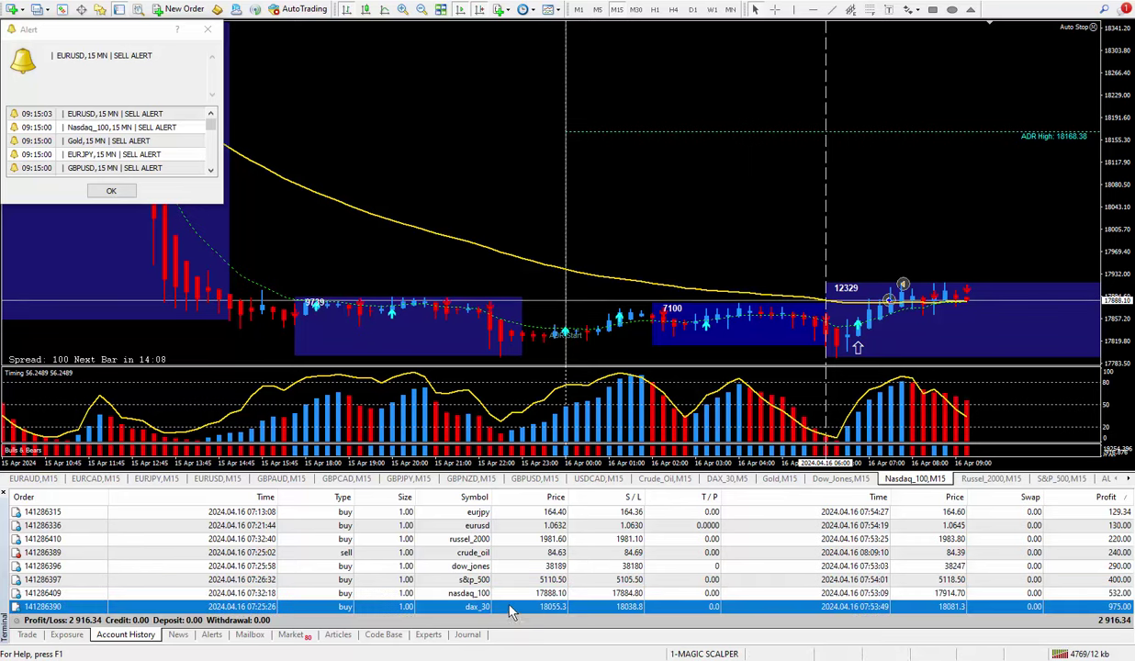
{"action": "left_click", "coordinate": [728, 479]}
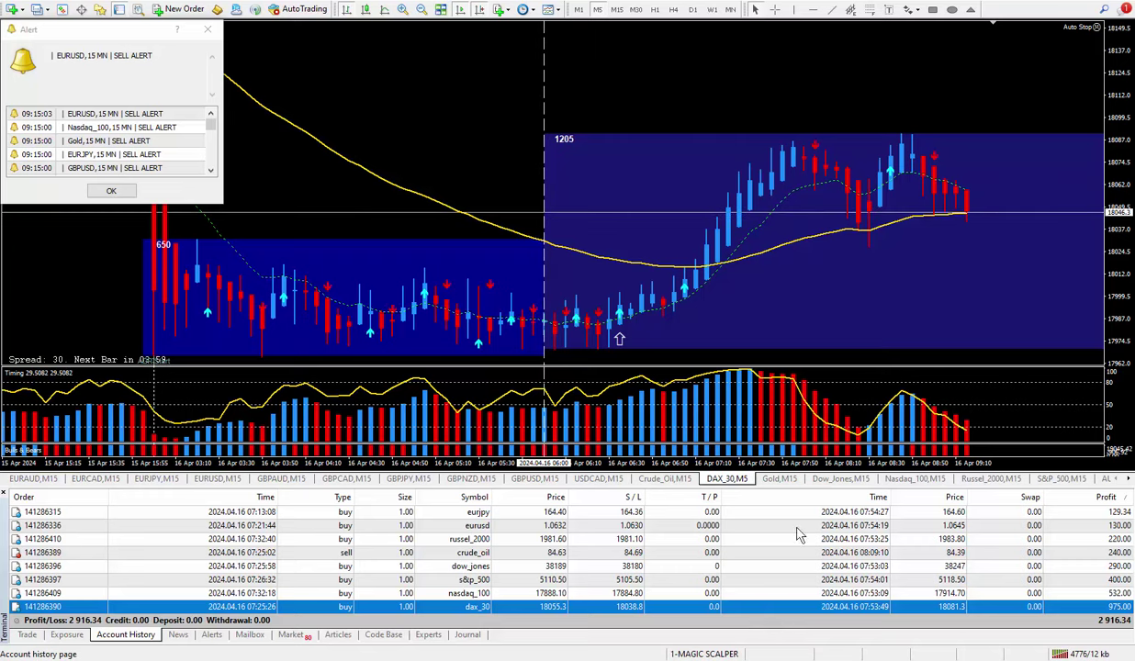
{"action": "scroll", "coordinate": [770, 305], "scroll_direction": "up", "scroll_amount": 1}
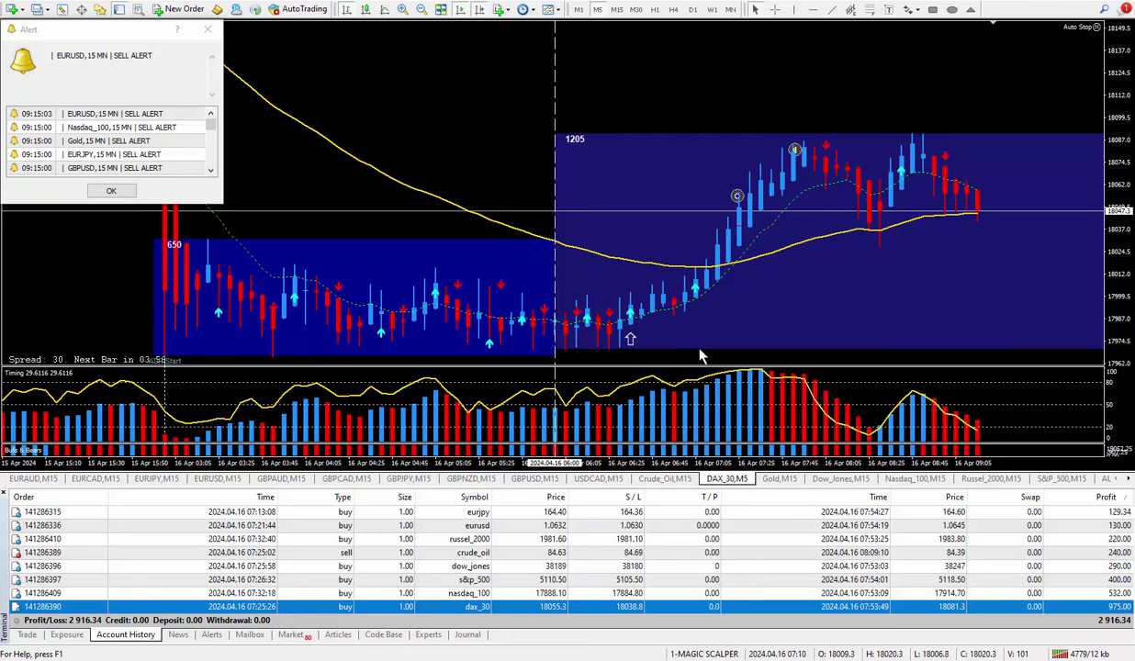
{"action": "scroll", "coordinate": [655, 342], "scroll_direction": "down", "scroll_amount": 1}
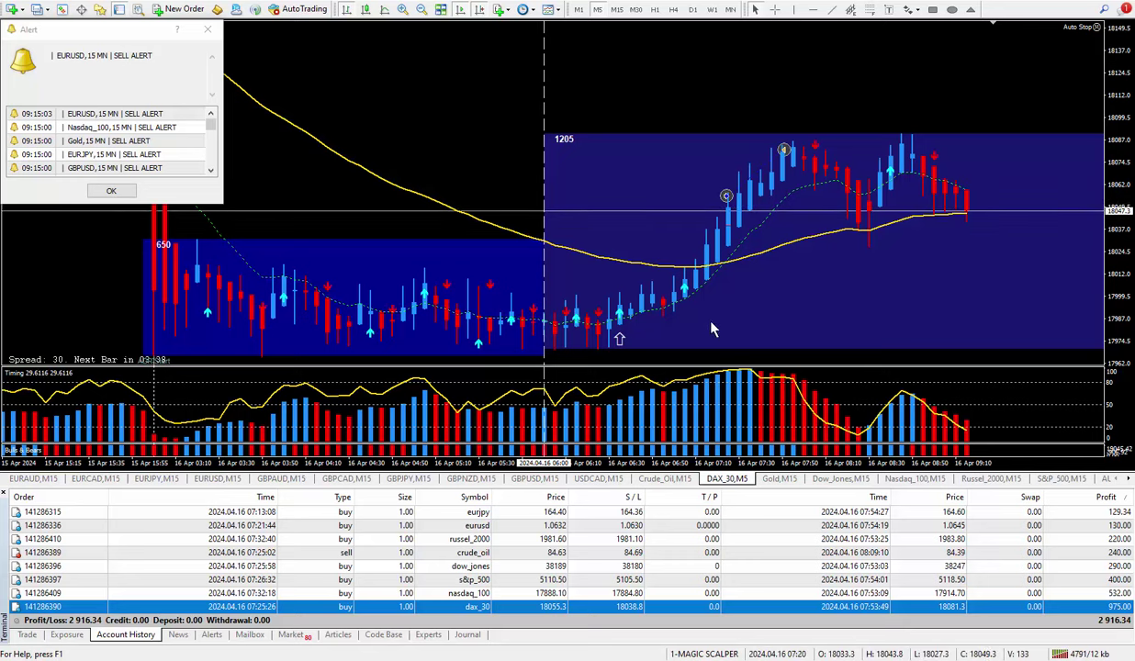
{"action": "middle_click", "coordinate": [736, 210]}
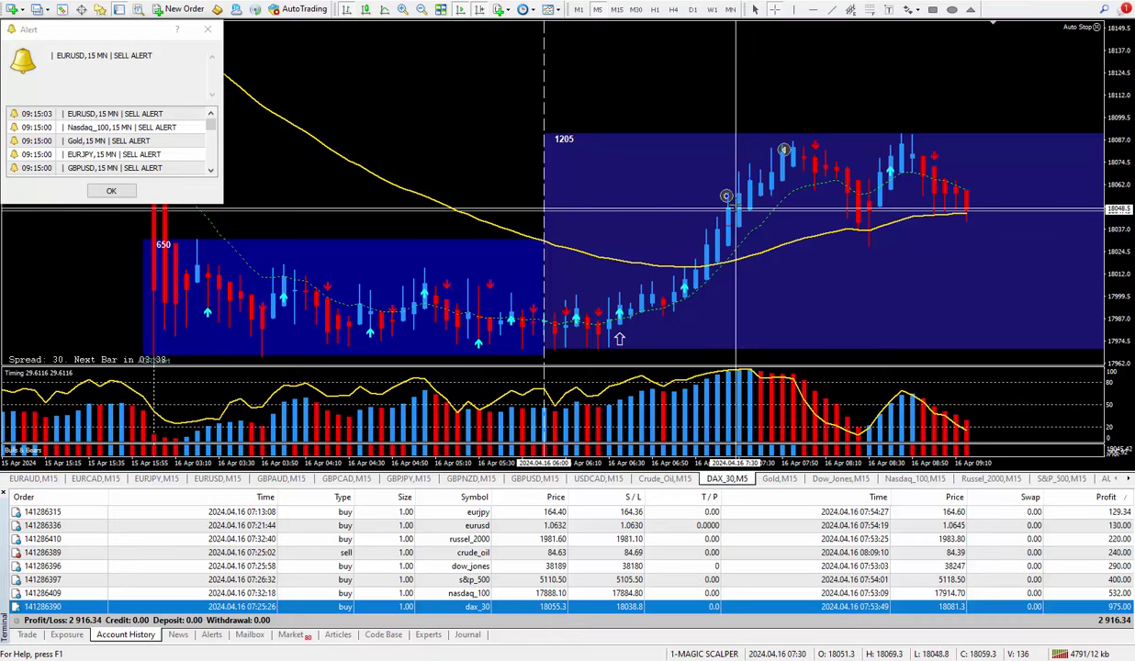
{"action": "left_click_drag", "start_coordinate": [730, 196], "coordinate": [785, 147]}
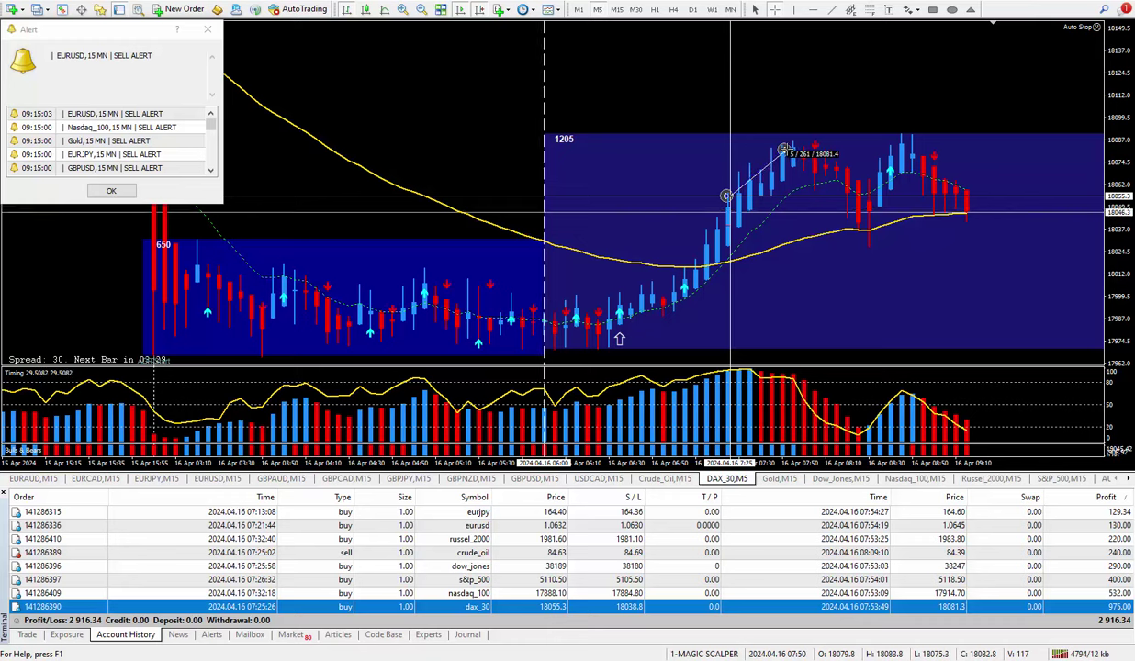
{"action": "left_click_drag", "start_coordinate": [784, 149], "coordinate": [786, 148]}
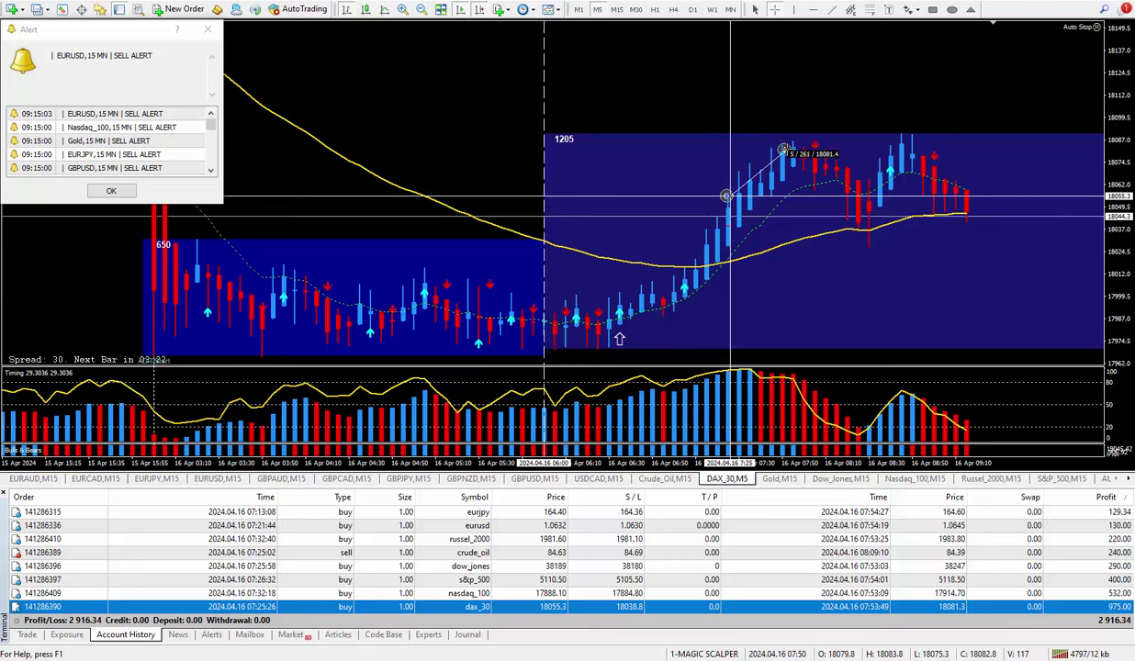
{"action": "left_click_drag", "start_coordinate": [784, 148], "coordinate": [783, 150]}
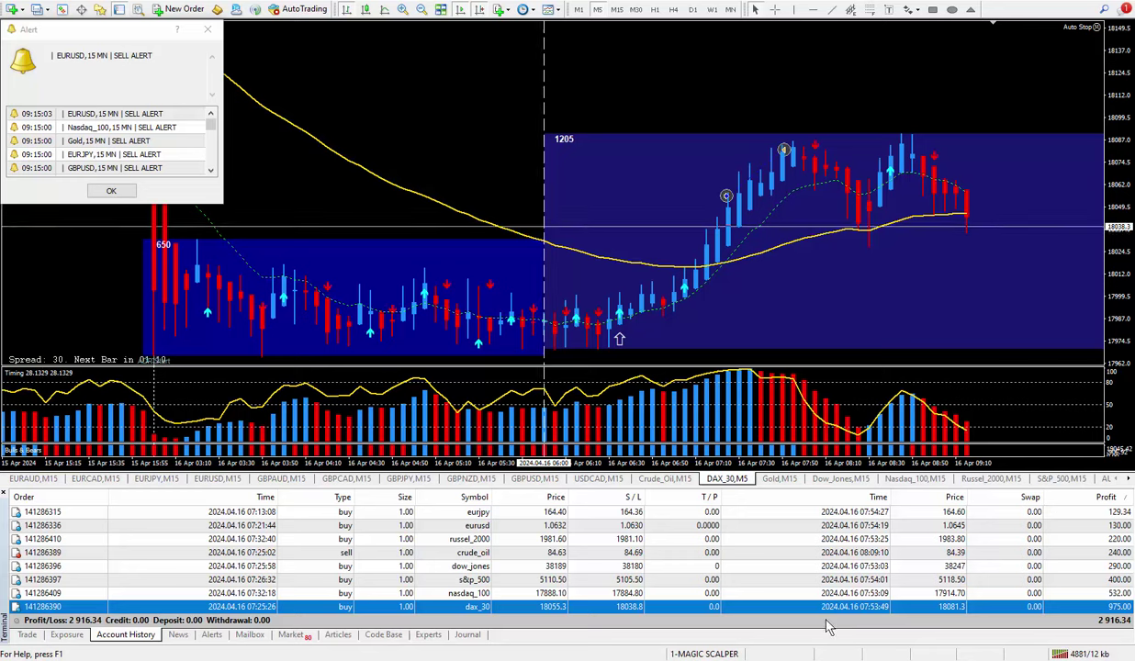
{"action": "left_click", "coordinate": [825, 627]}
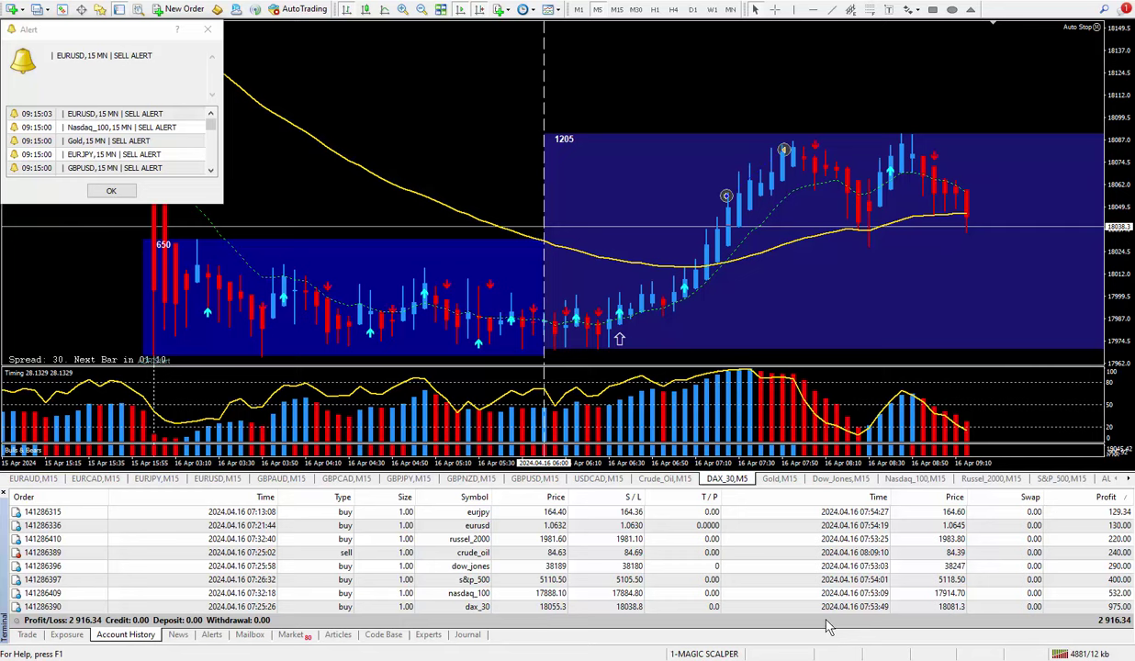